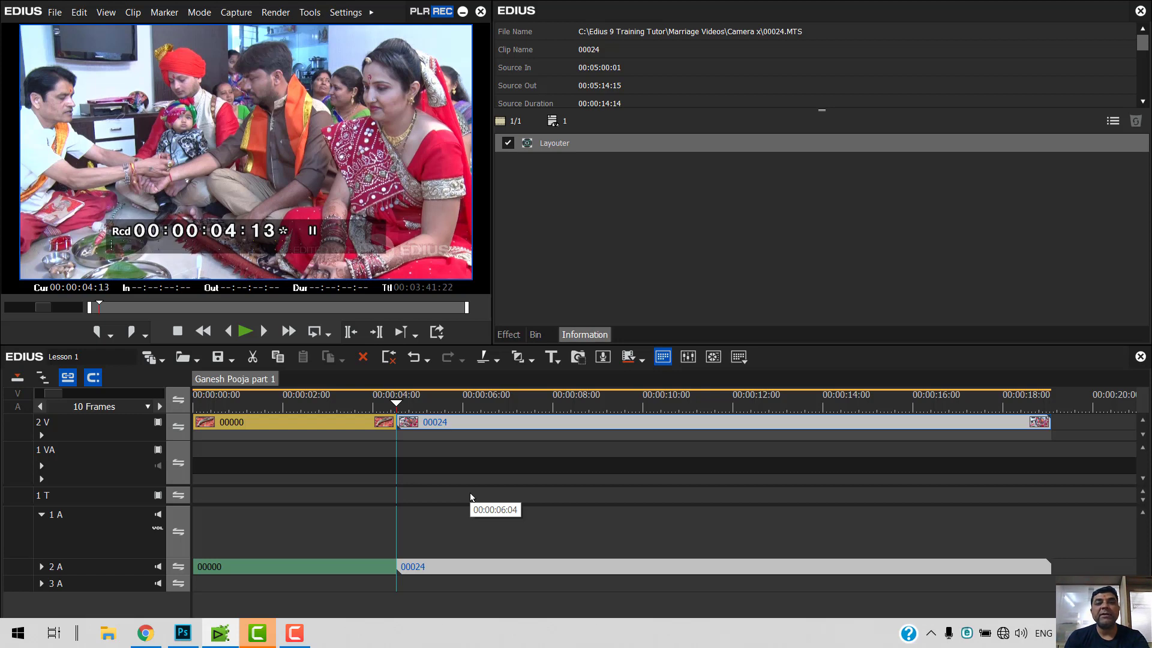
- Apply the Letter Box video filter to clip 00024 on track 2 V and open its Mask settings
click(511, 336)
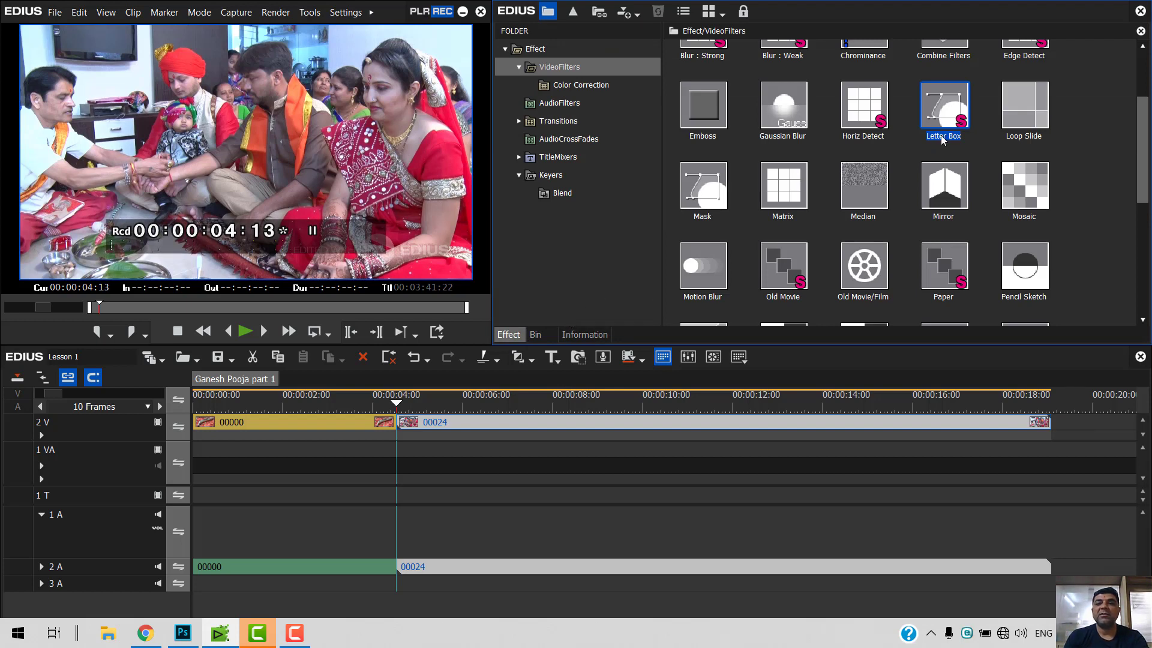
click(707, 203)
click(952, 103)
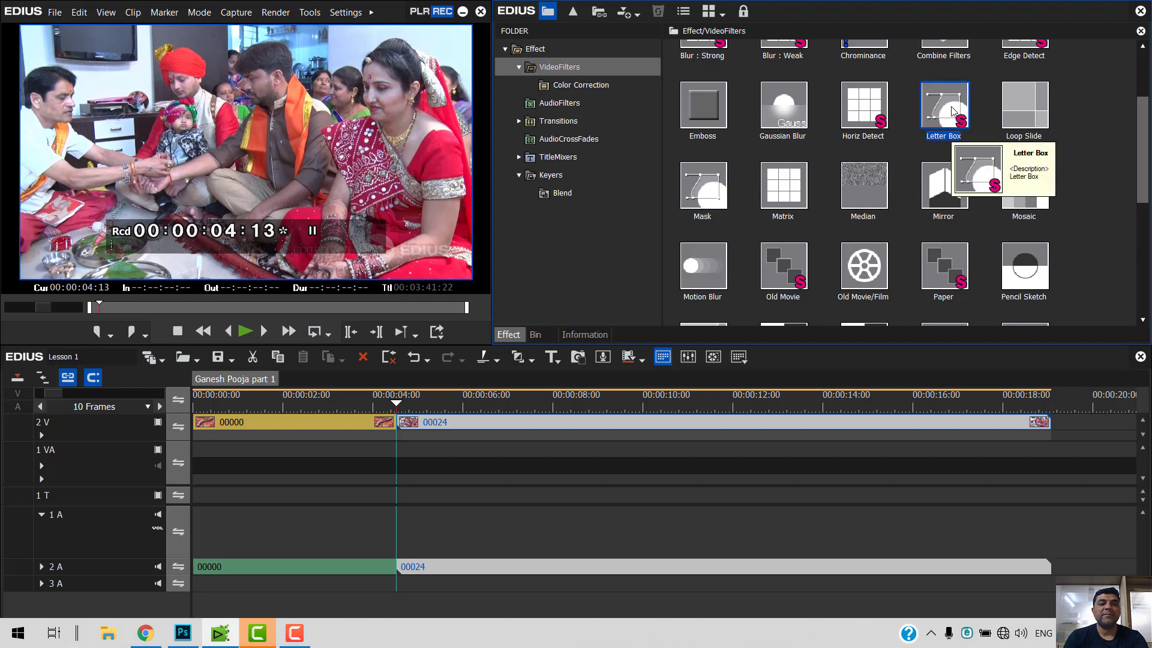
drag(954, 103, 411, 405)
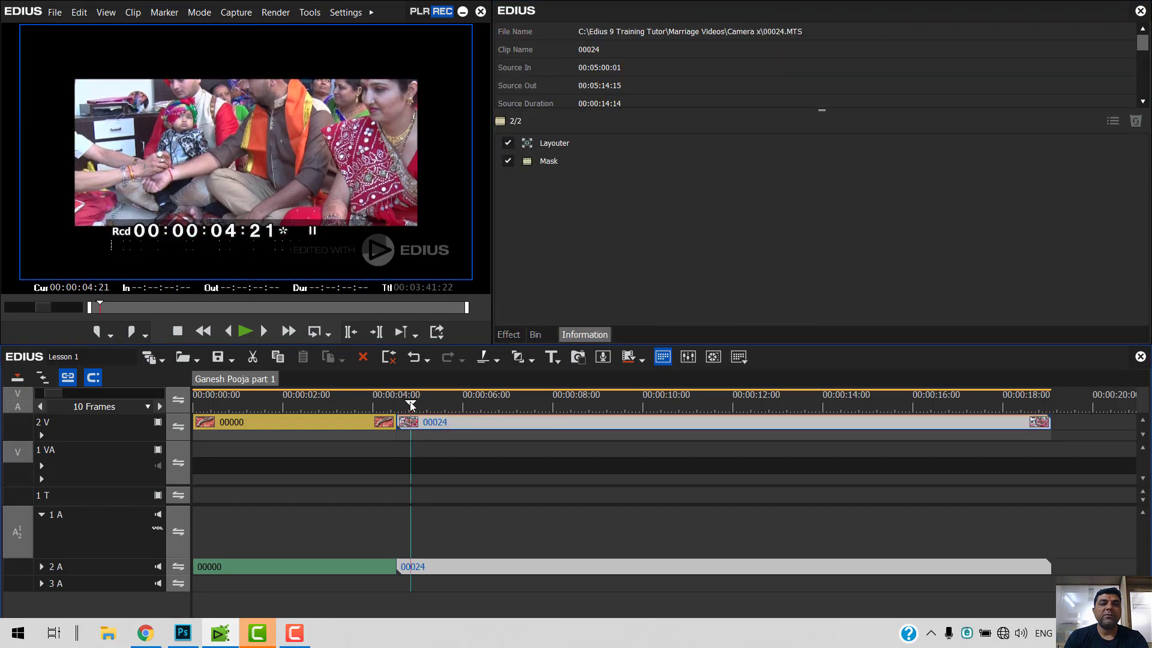
click(547, 162)
double_click(545, 160)
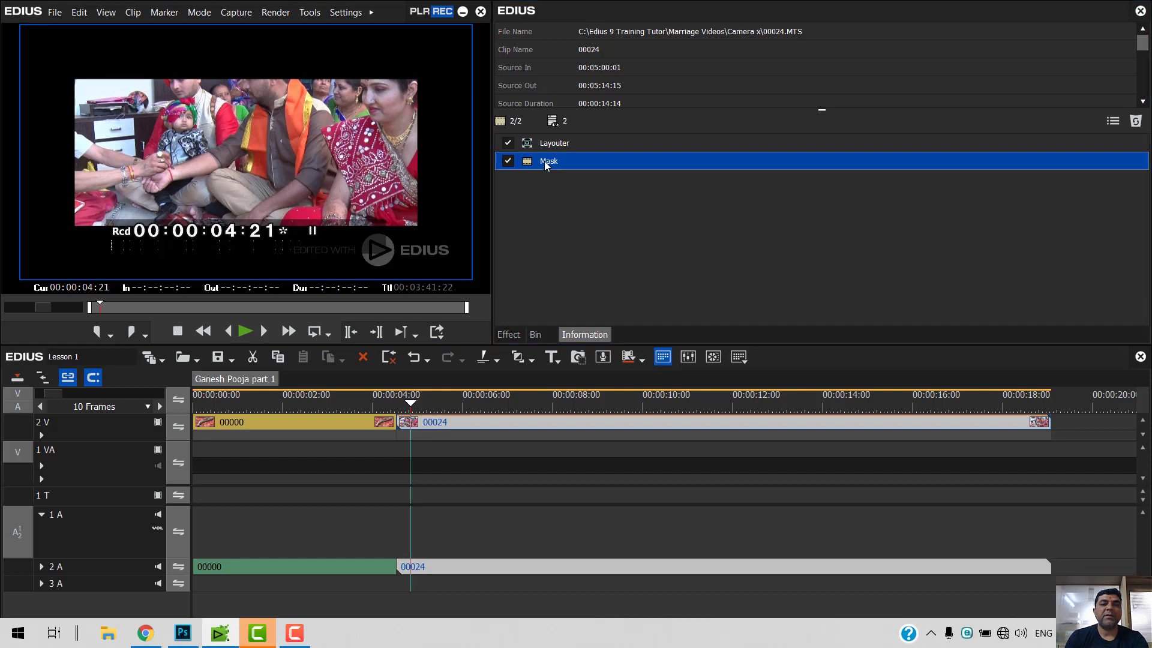
drag(779, 24, 694, 45)
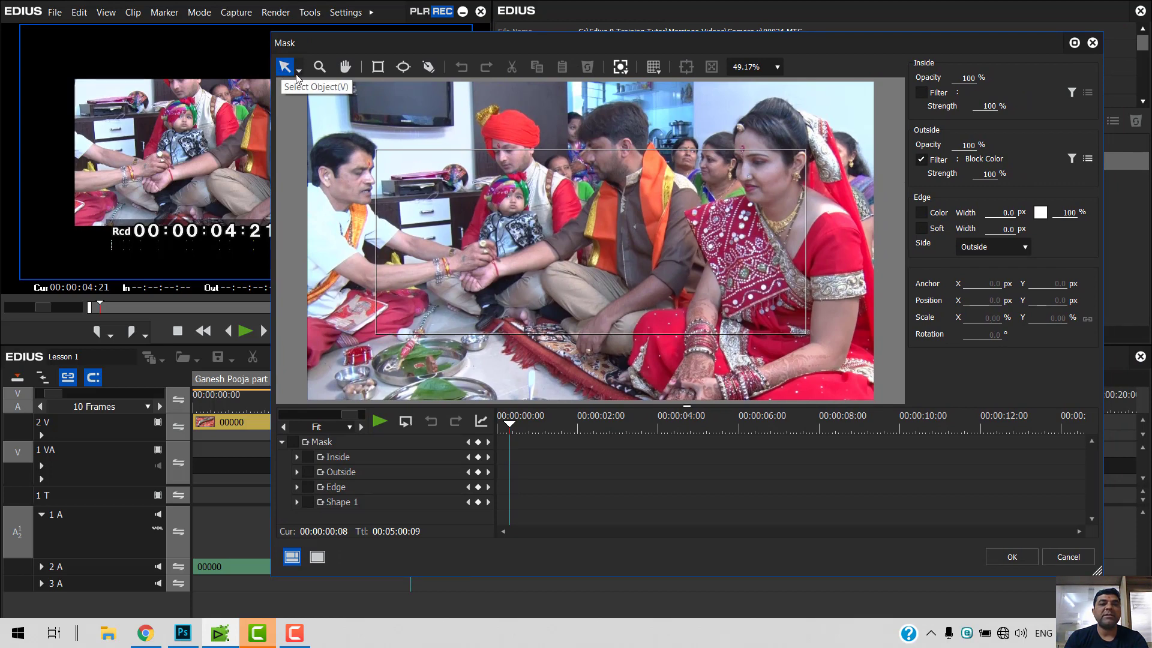
- Move the default mask rectangle to about X 46.8 px, Y -14.0 px and scale it to about 89.8 %
drag(468, 156, 586, 185)
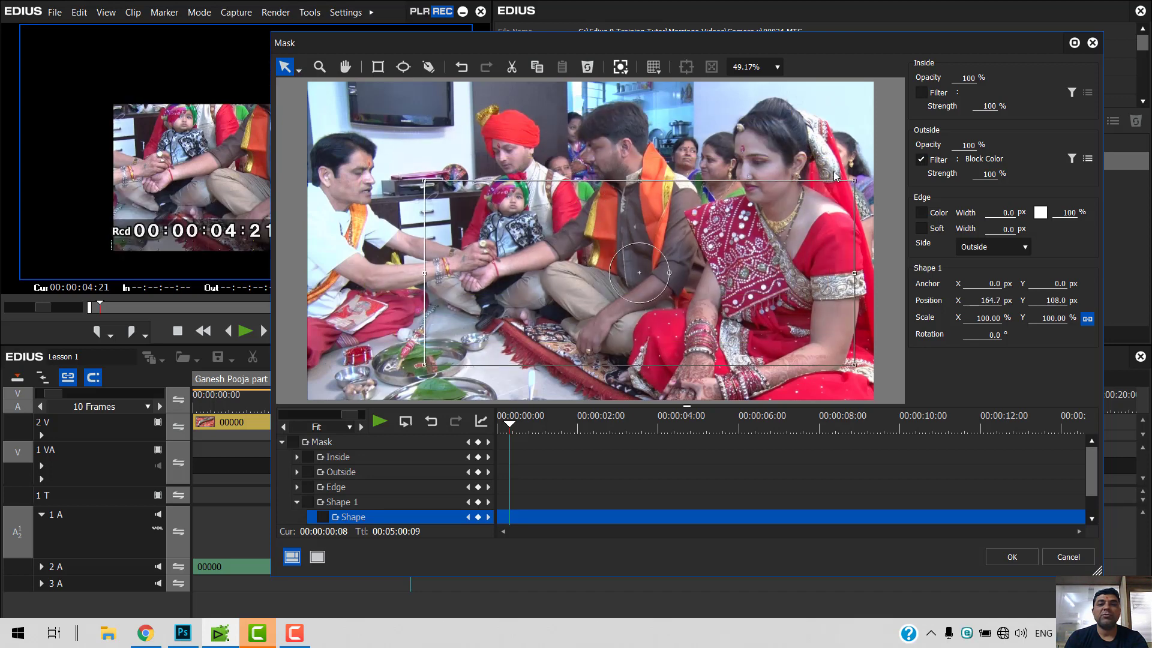
drag(854, 181, 768, 203)
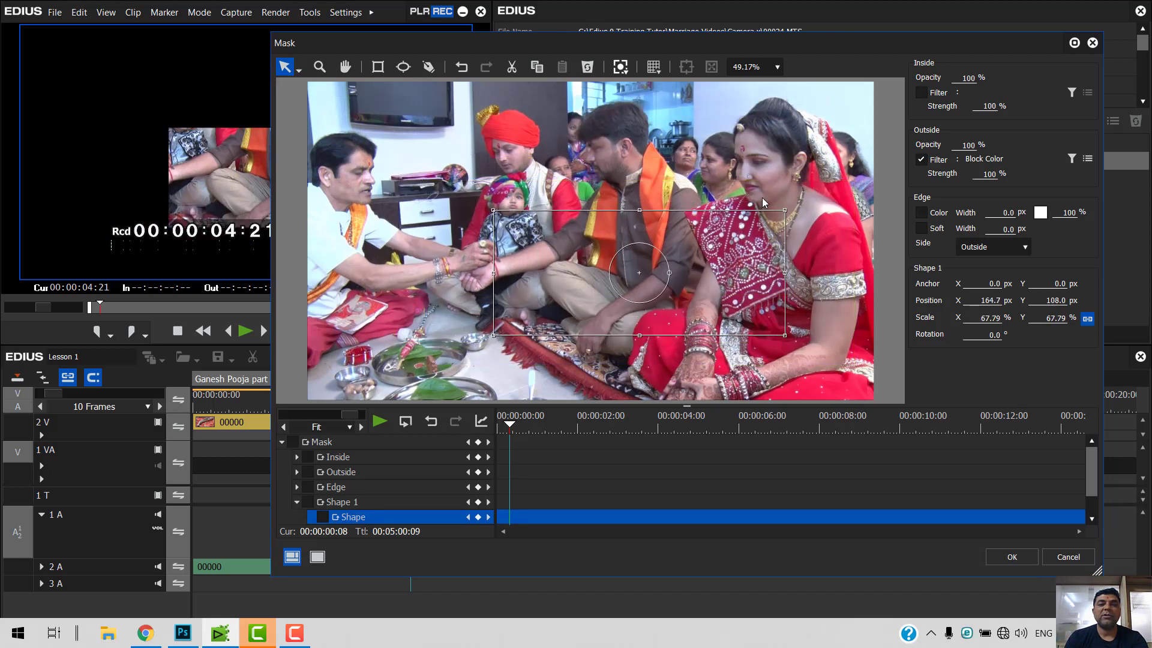
drag(699, 258, 648, 161)
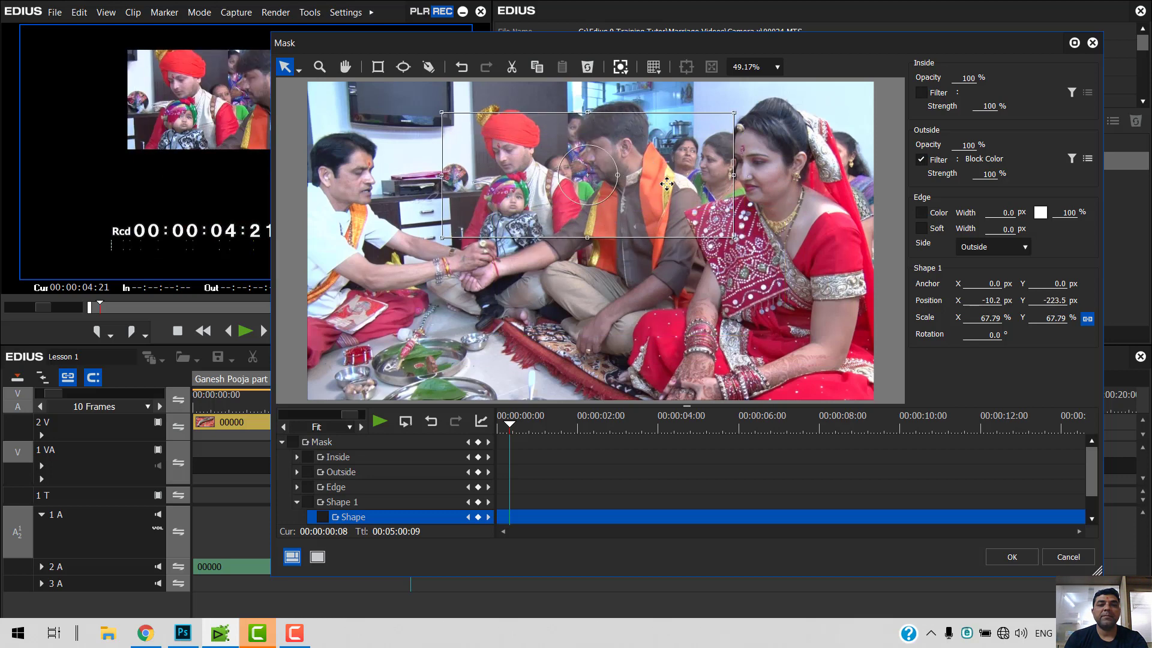
drag(734, 238, 783, 273)
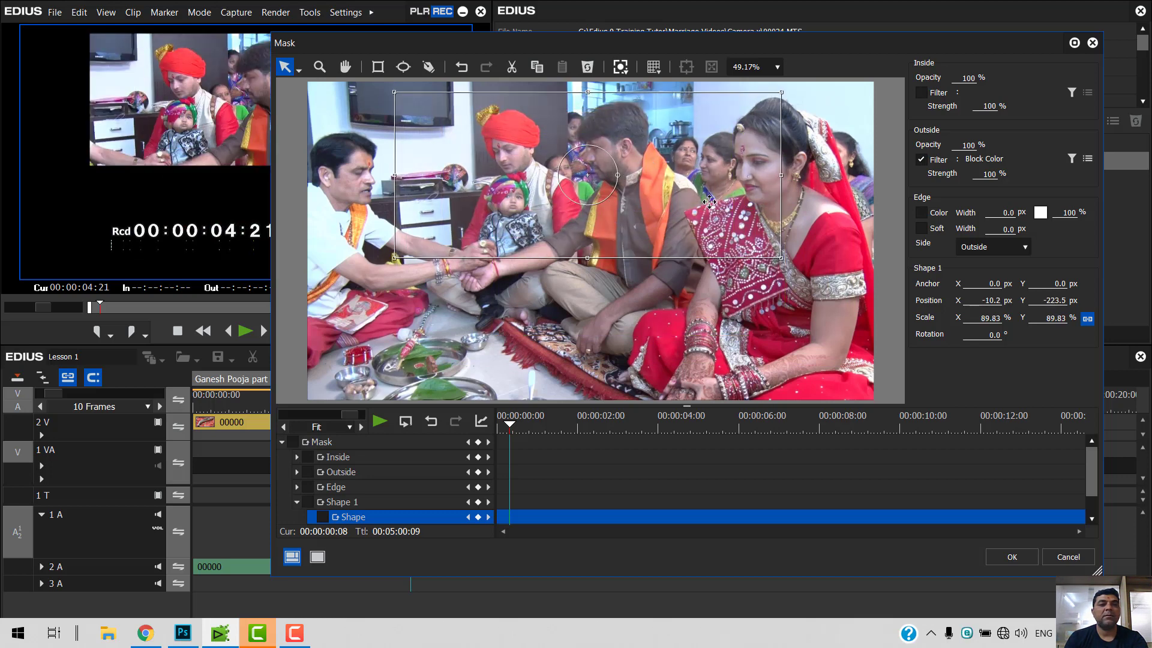
drag(710, 202, 705, 236)
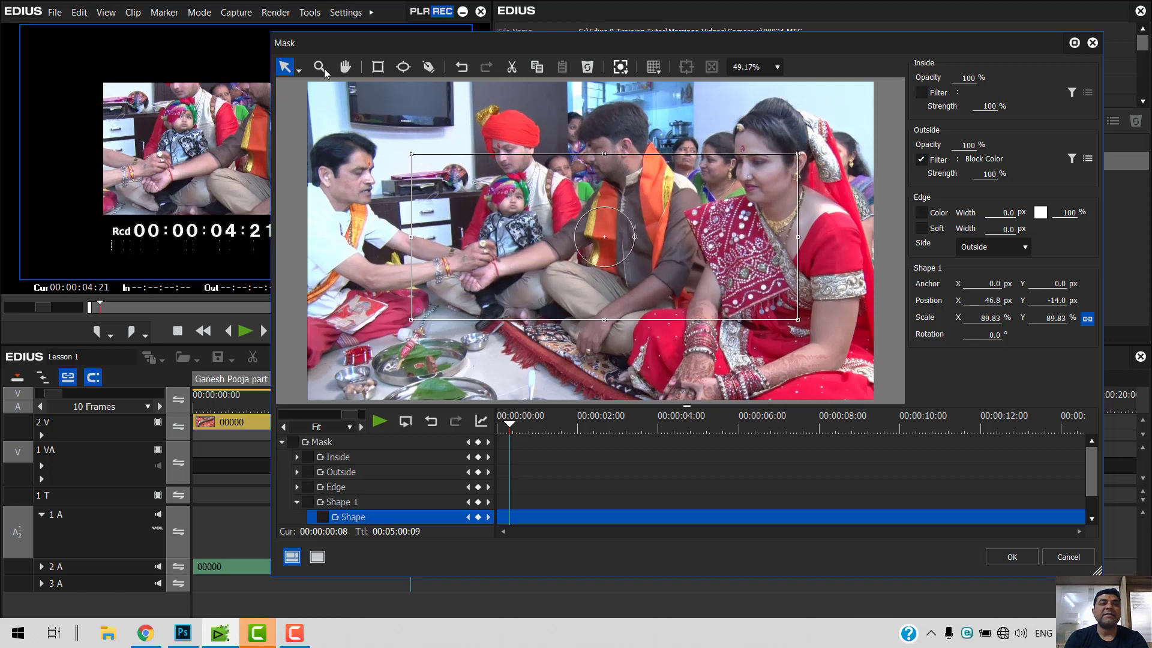
- Draw a tall rectangular mask over the man in white and scale the central rectangle to about 82.3 %
click(378, 67)
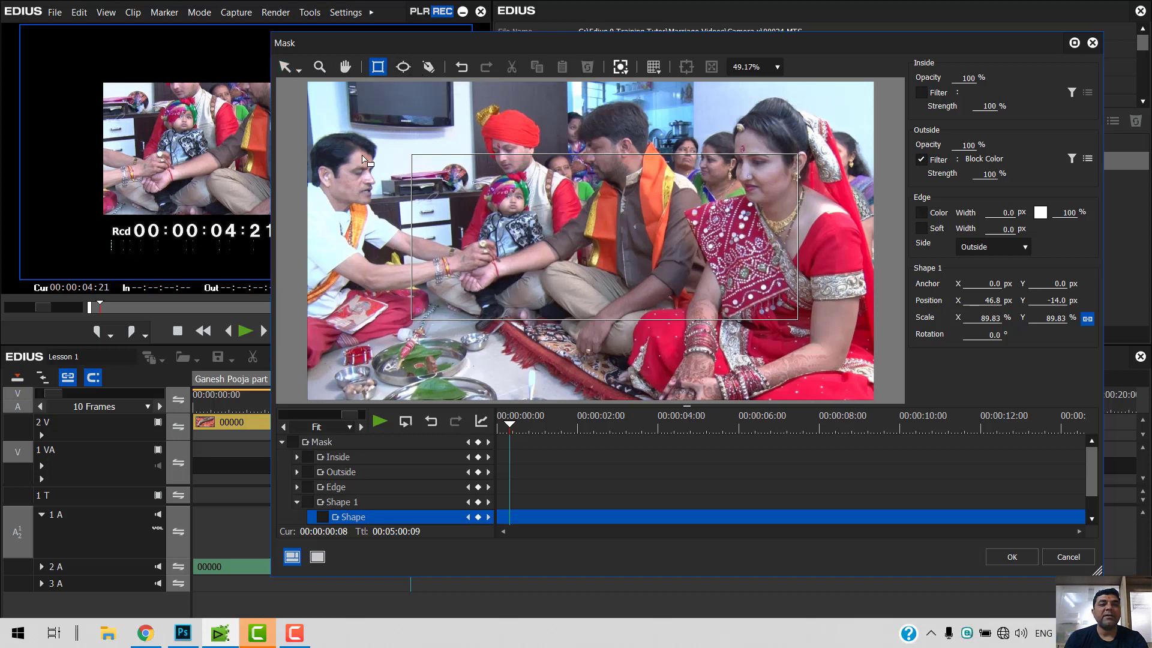
mouse_move(324, 124)
mouse_down()
mouse_move(392, 311)
mouse_move(391, 363)
mouse_up()
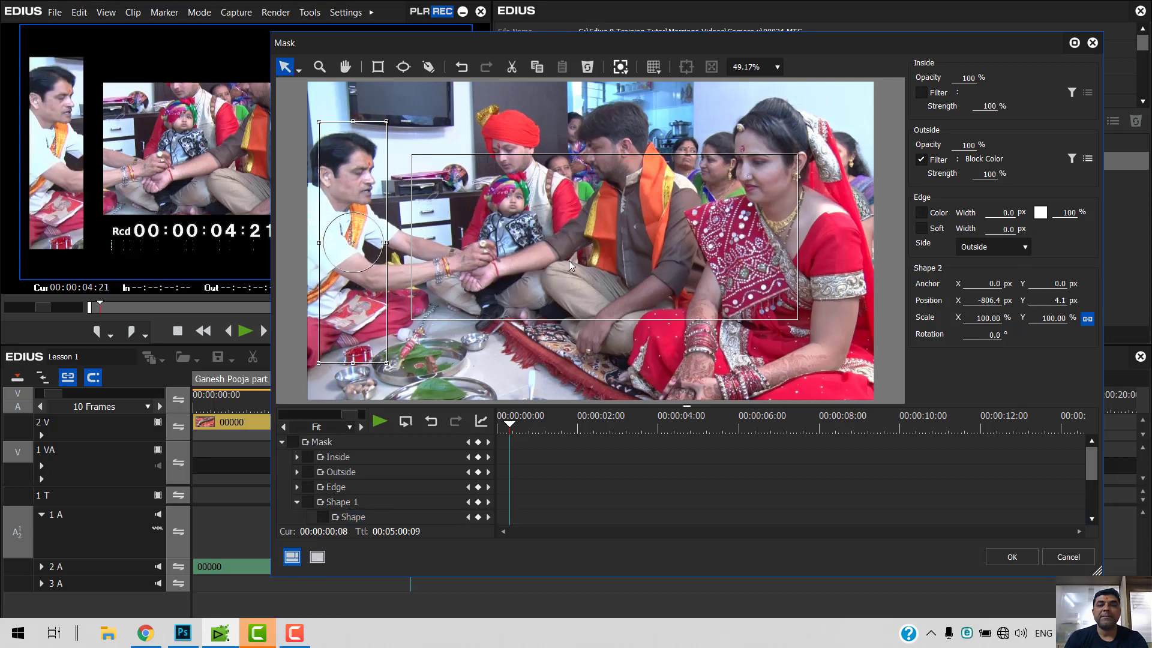
click(647, 240)
drag(647, 241, 637, 240)
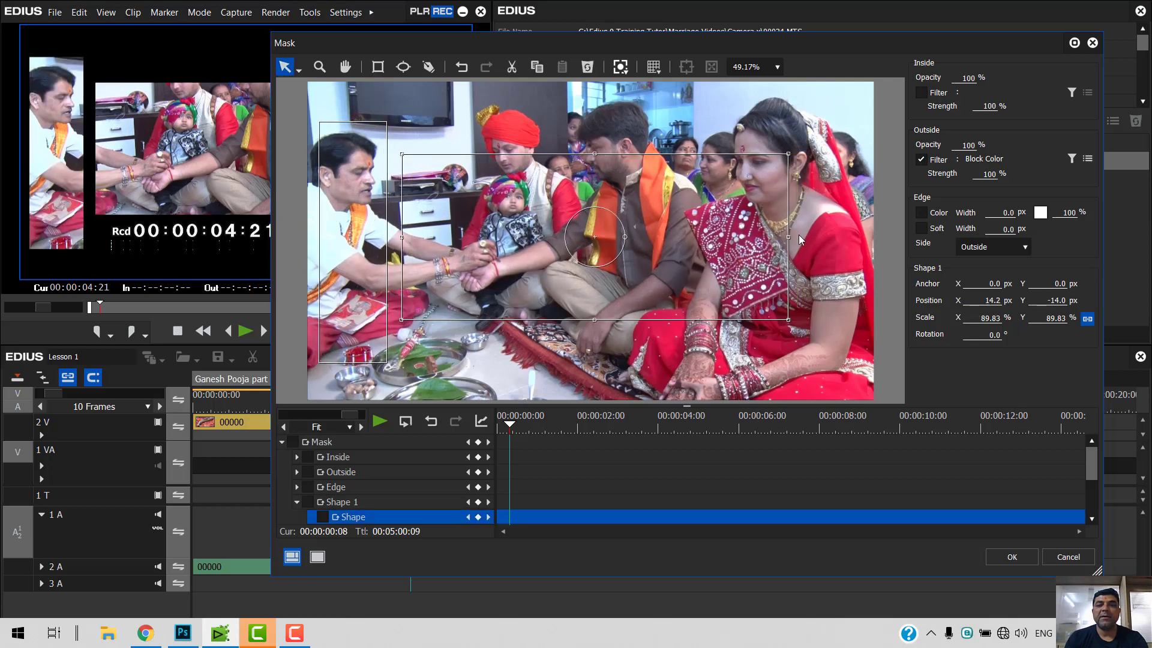
drag(778, 240, 768, 237)
- Draw a tall rectangular mask over the woman in red and a wide one across the upper part of the picture
click(377, 67)
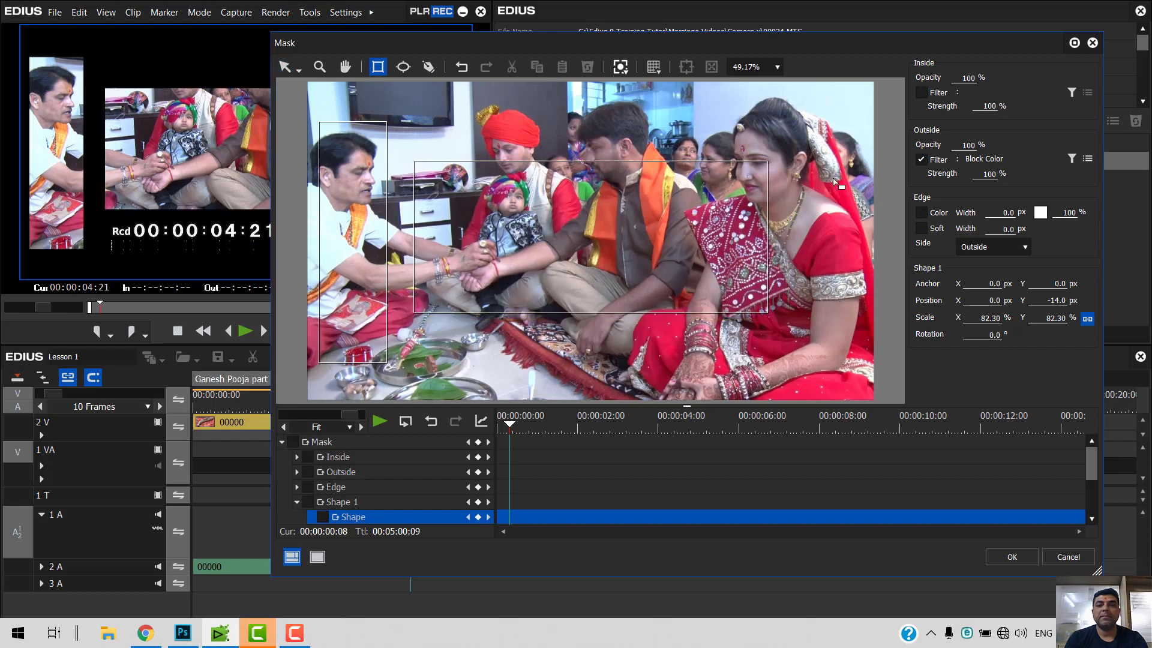
drag(784, 120, 860, 367)
drag(788, 53, 985, 16)
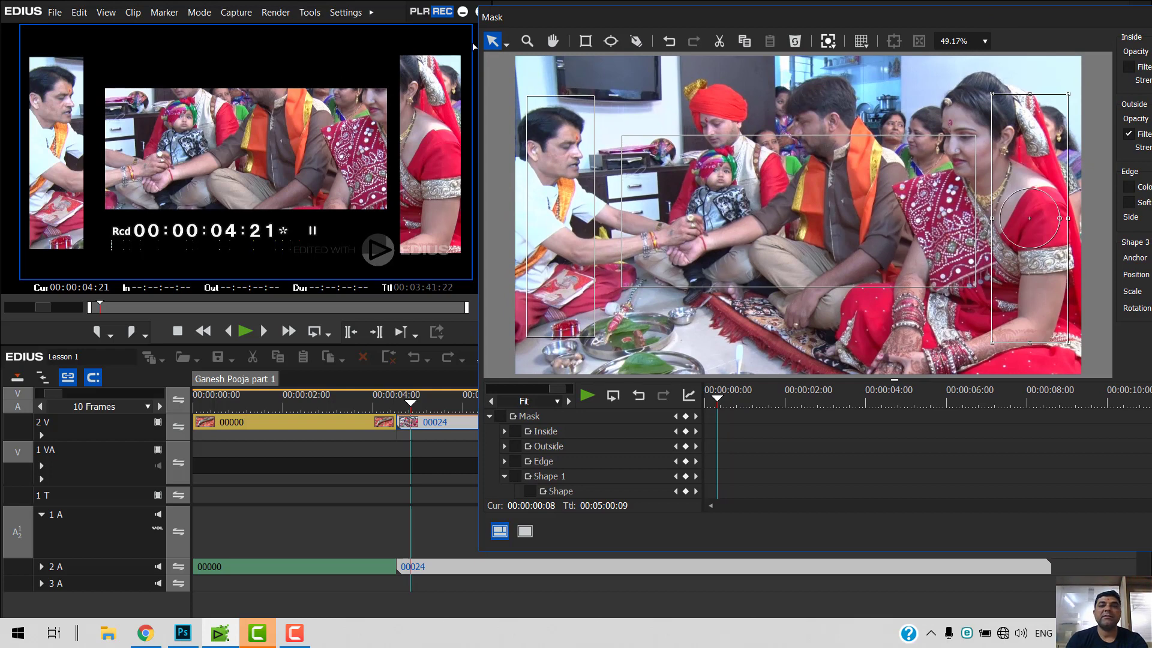
click(585, 41)
drag(611, 68, 968, 117)
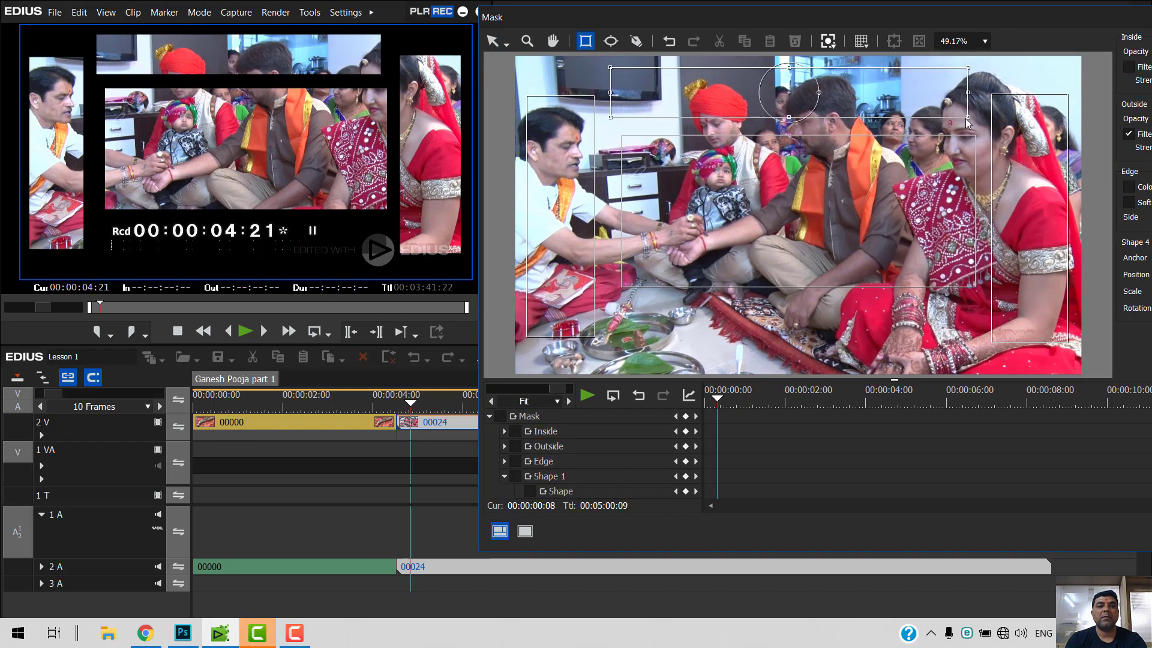
click(492, 41)
drag(727, 99, 731, 99)
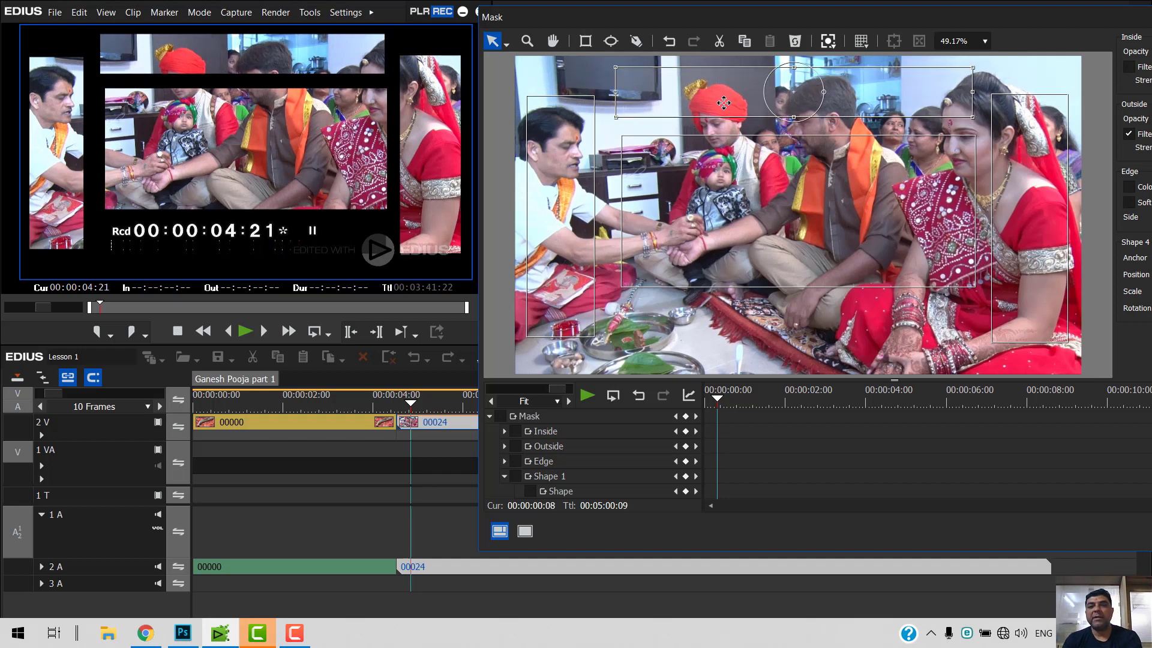
- Delete the three added rectangular masks, keeping only the central rectangle
key(Delete)
click(1040, 133)
key(Delete)
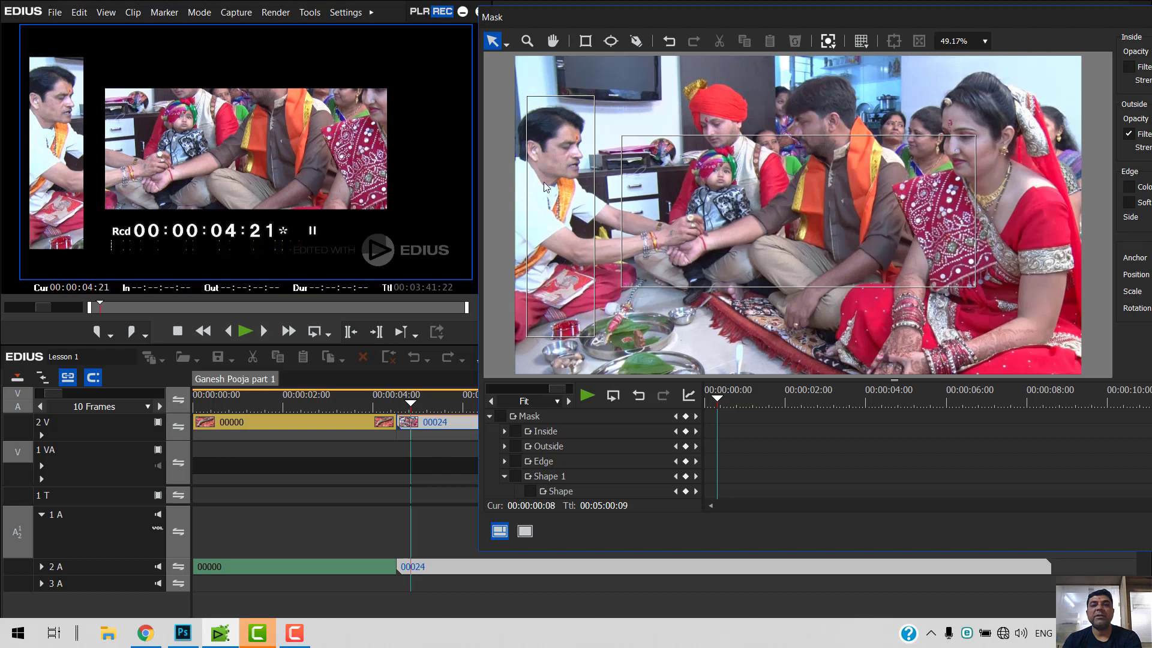
click(550, 165)
key(Delete)
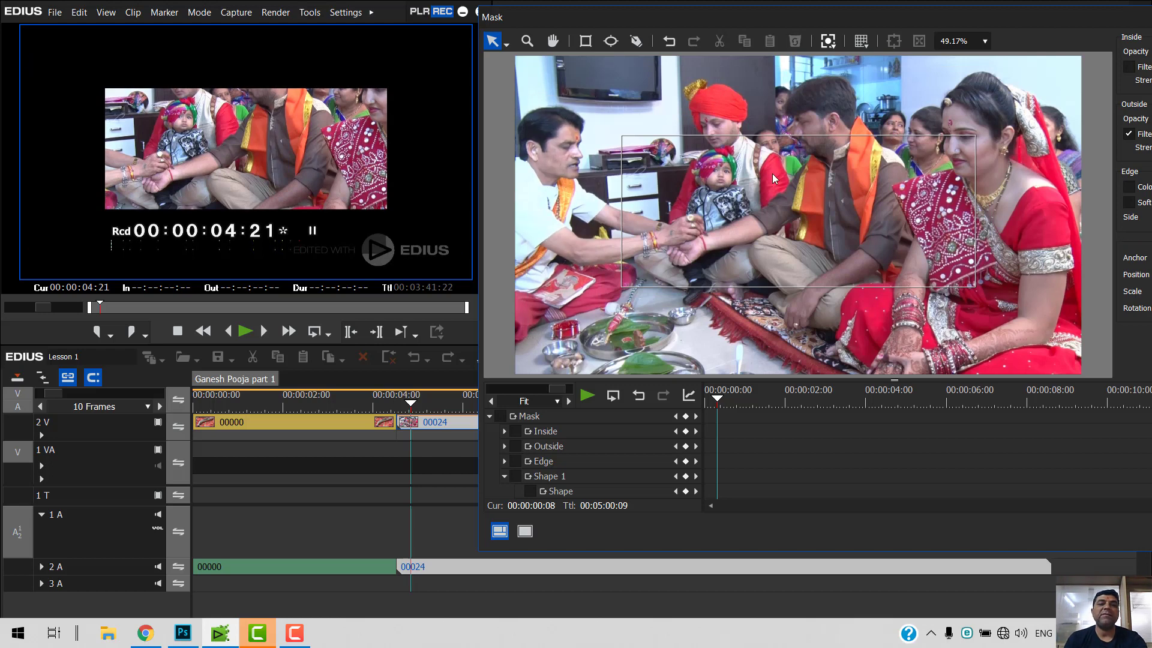
- Draw an elliptical mask around the child and the man in brown, with its centre at about X 10.2 px
click(763, 179)
drag(814, 16, 751, 14)
click(546, 37)
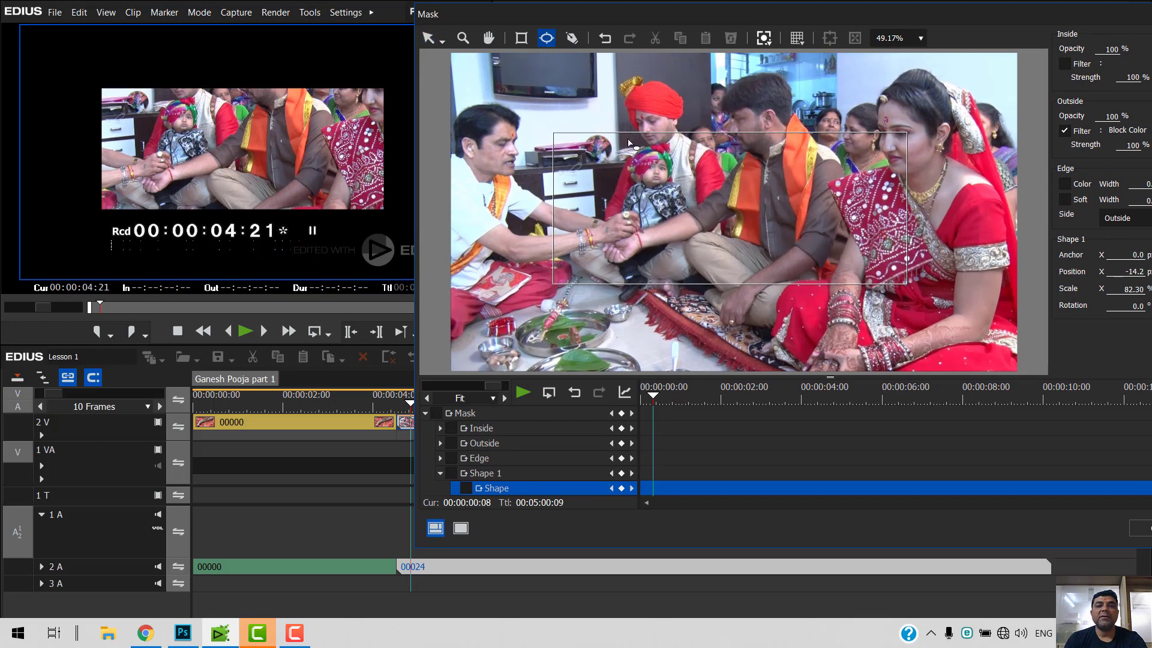
drag(629, 141, 847, 353)
drag(763, 258, 756, 223)
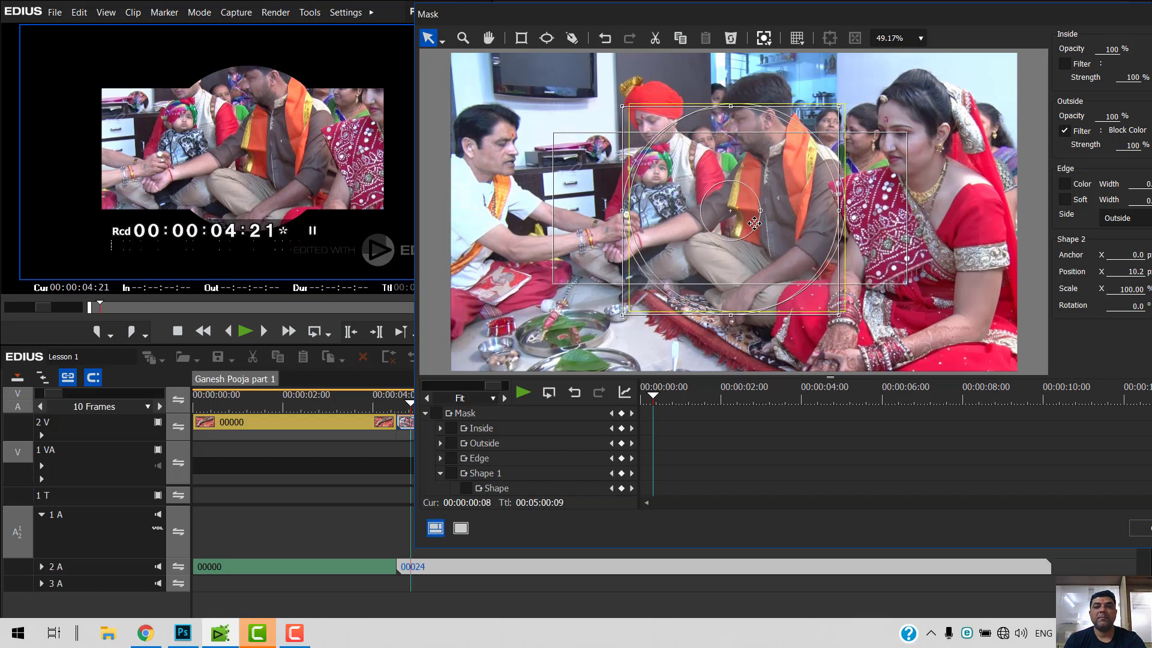
- Delete the central rectangular mask behind the ellipse
click(883, 133)
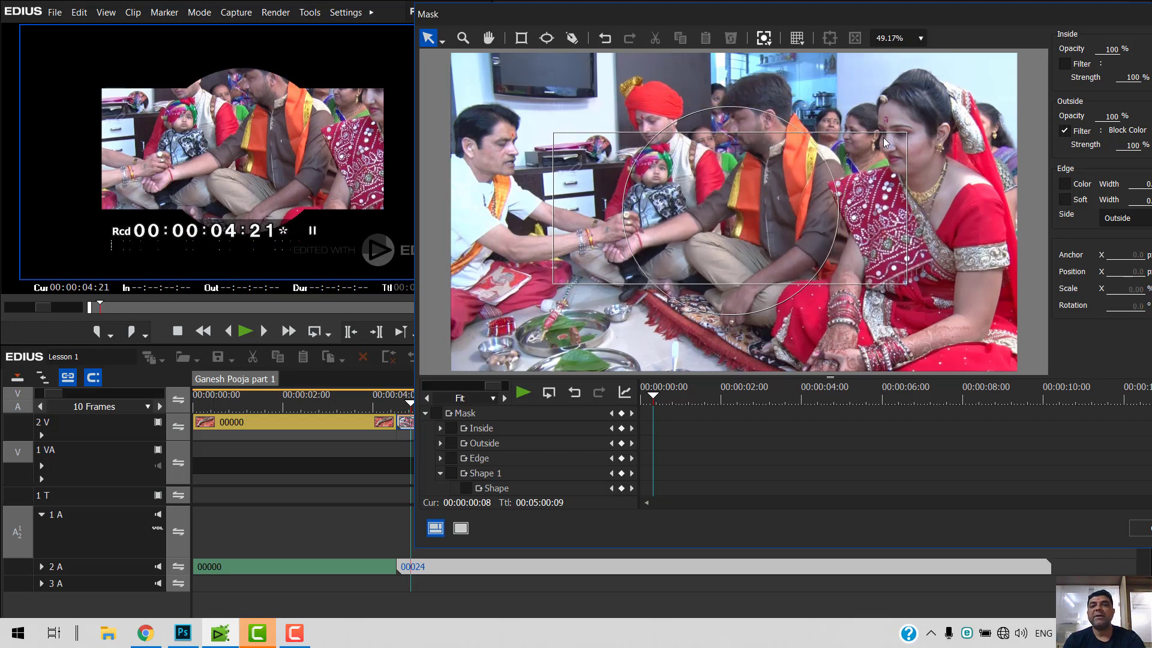
click(884, 139)
key(Delete)
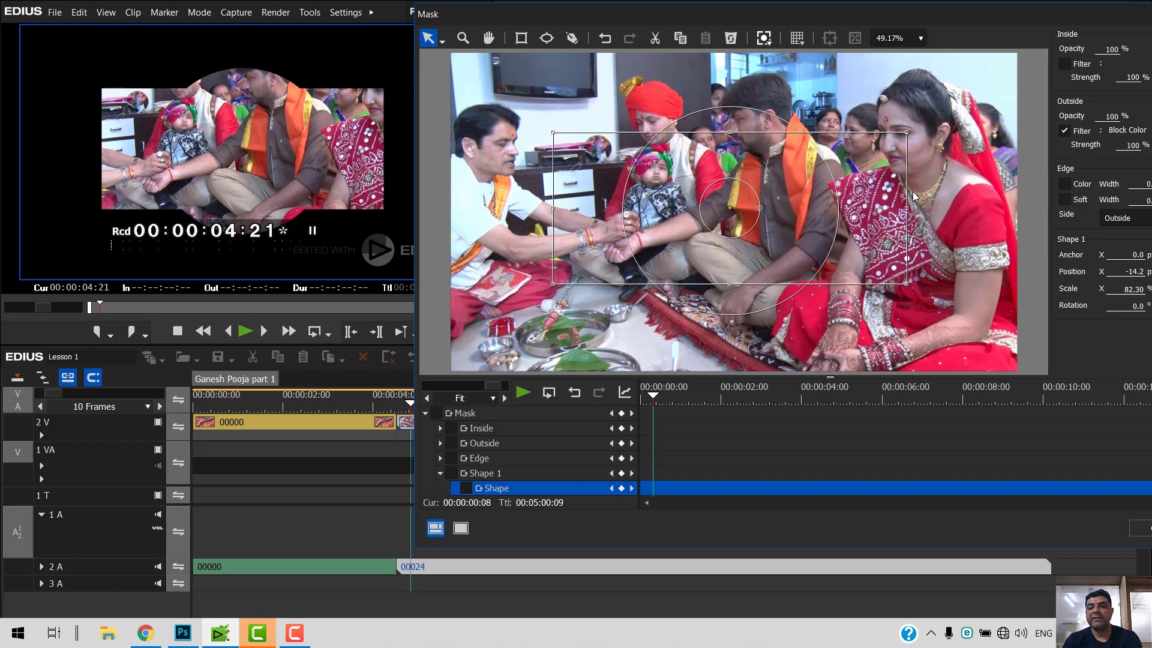
- Enlarge the elliptical mask to about 135.7 % and position it at about X 22.4 px, Y -5.1 px
click(728, 204)
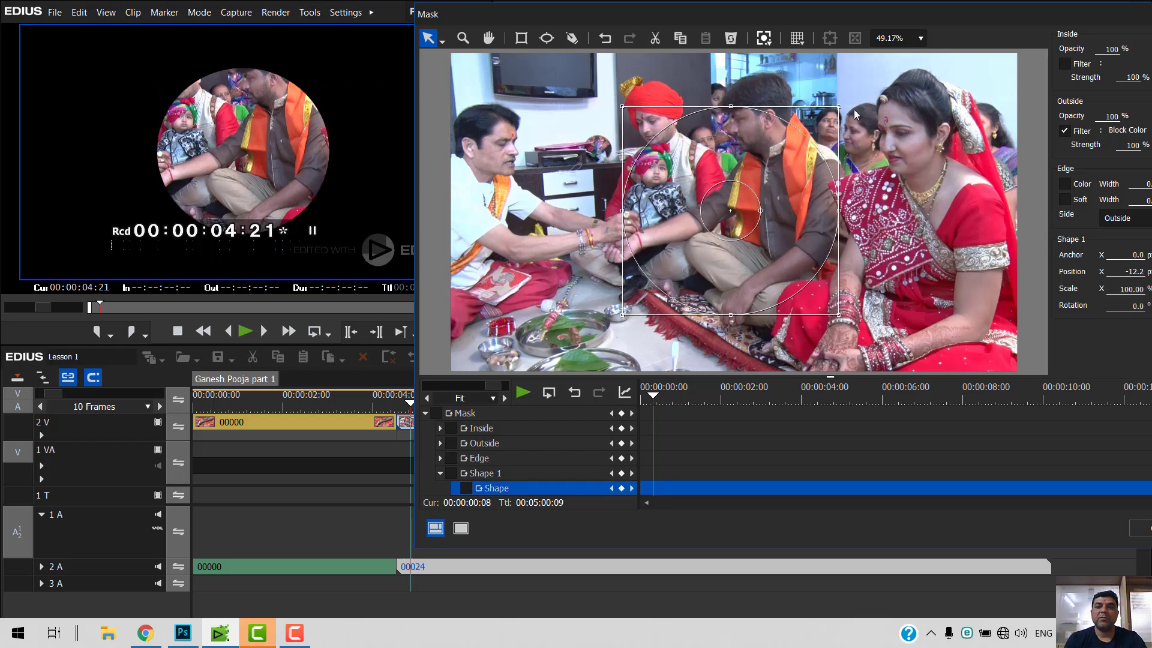
drag(839, 107, 879, 70)
drag(804, 186, 813, 186)
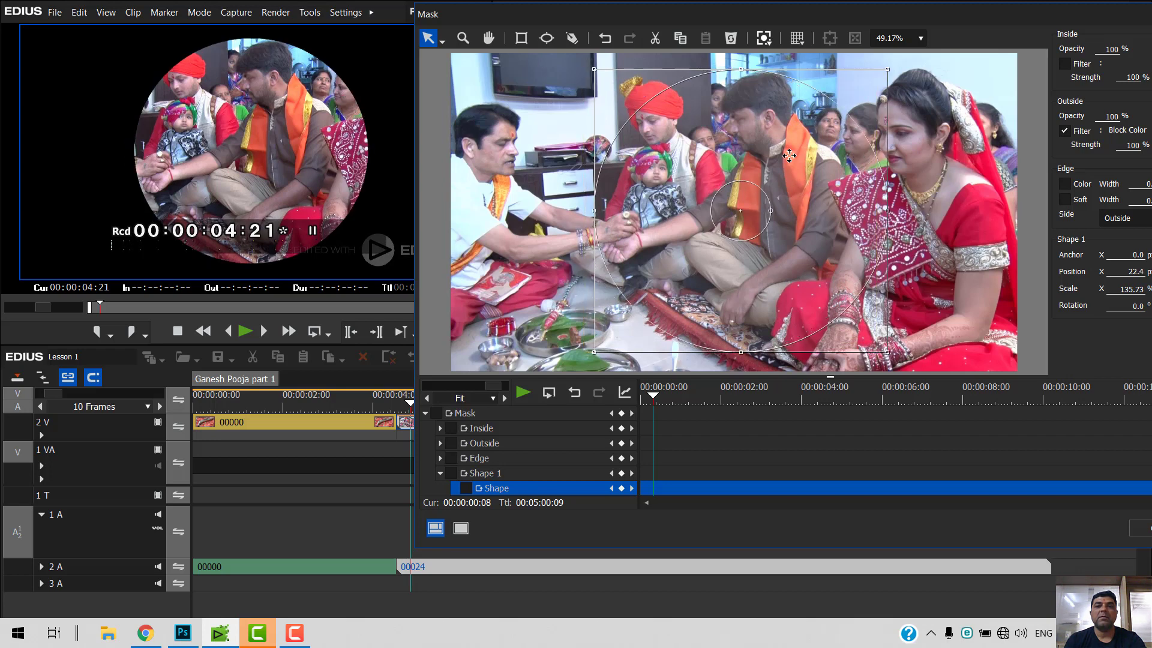
drag(813, 11, 759, 15)
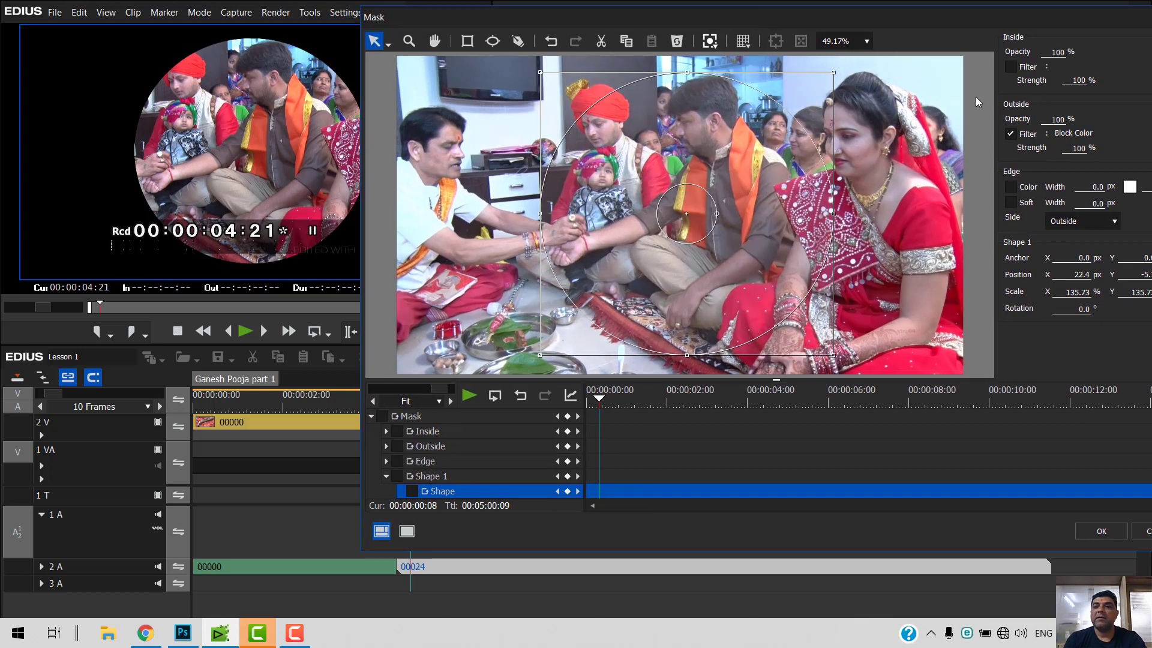
drag(982, 22, 792, 18)
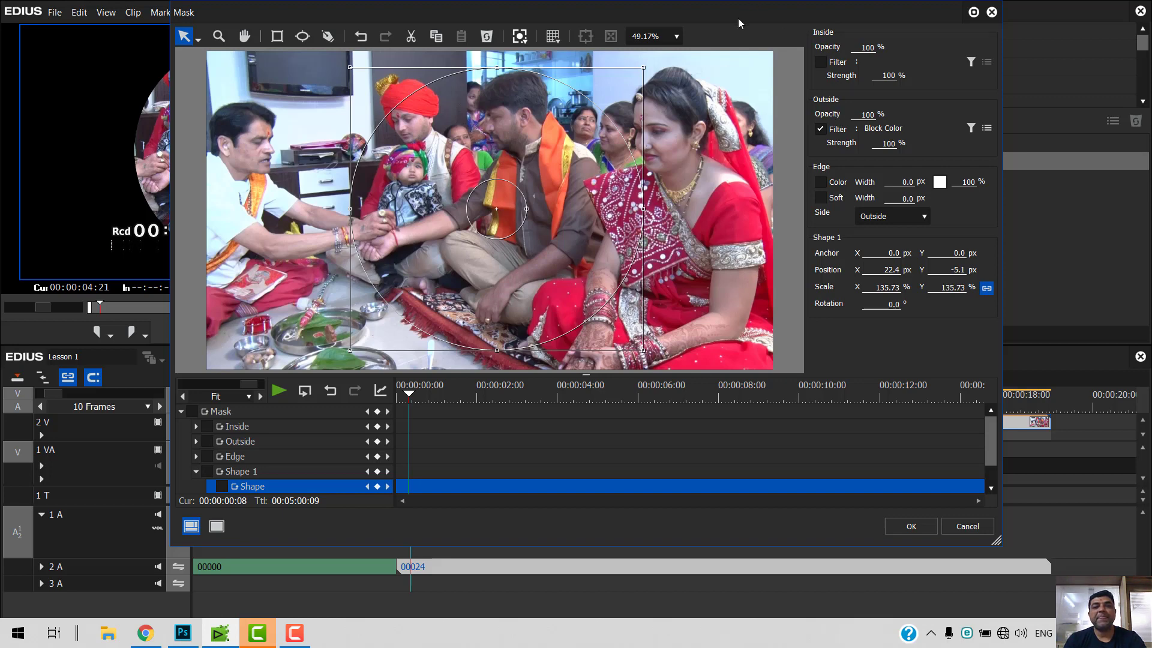
drag(738, 20, 855, 20)
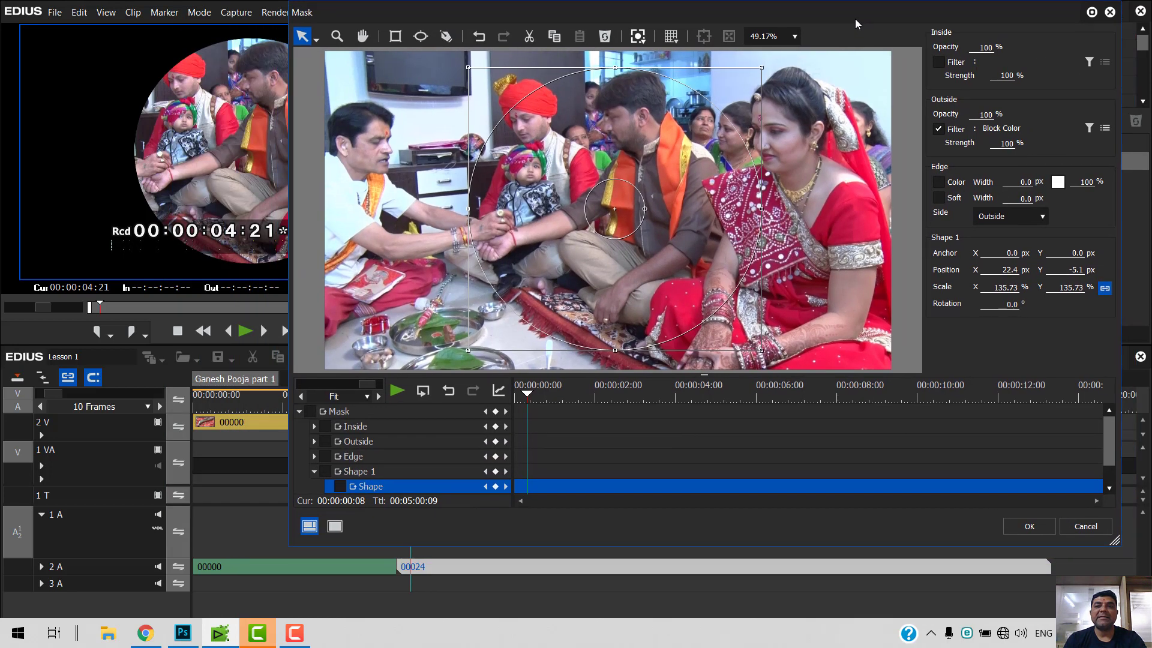
- Disable the Block Color filter outside the mask and set the Outside opacity to 36 %
click(978, 49)
drag(985, 51, 984, 48)
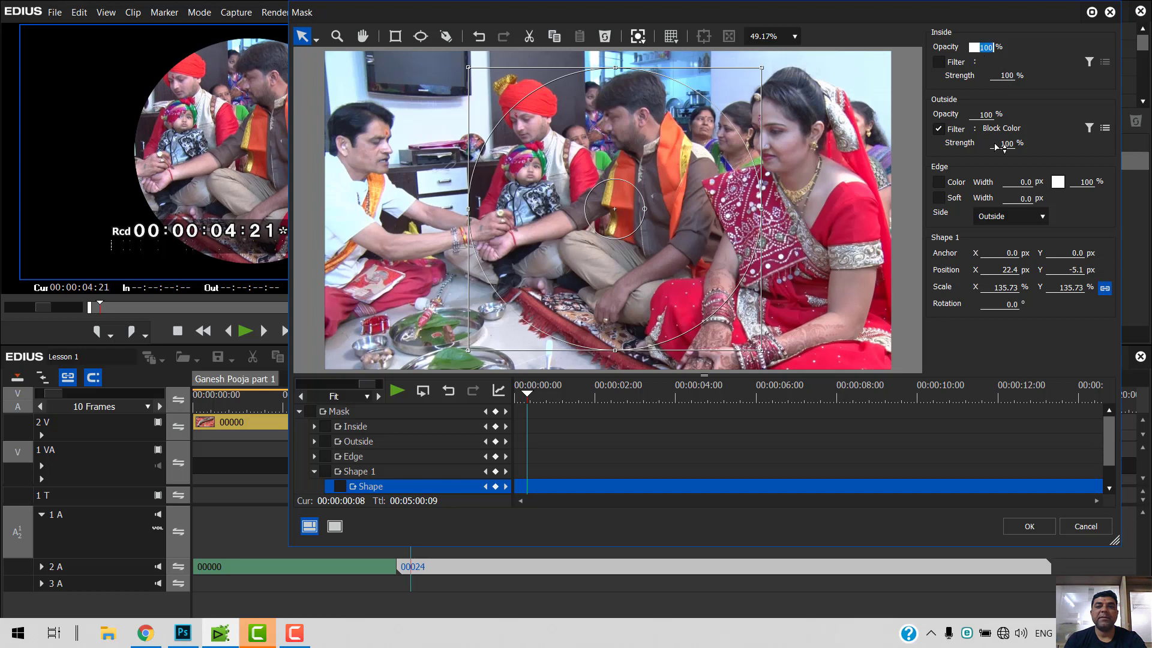
click(987, 115)
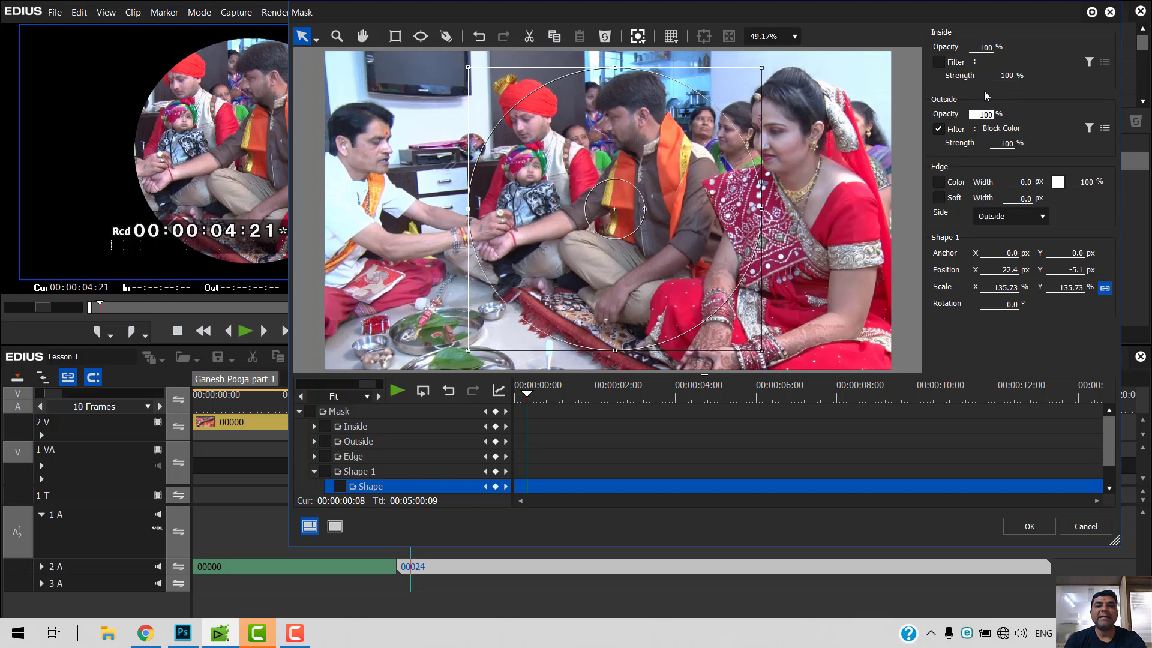
double_click(990, 115)
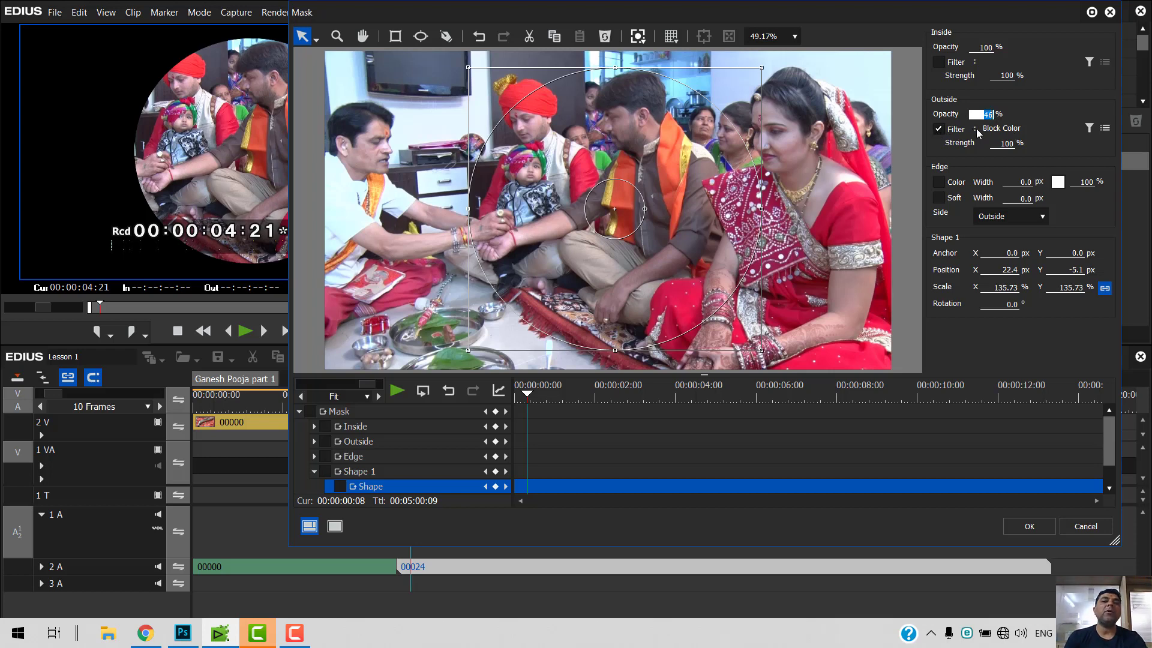
click(939, 131)
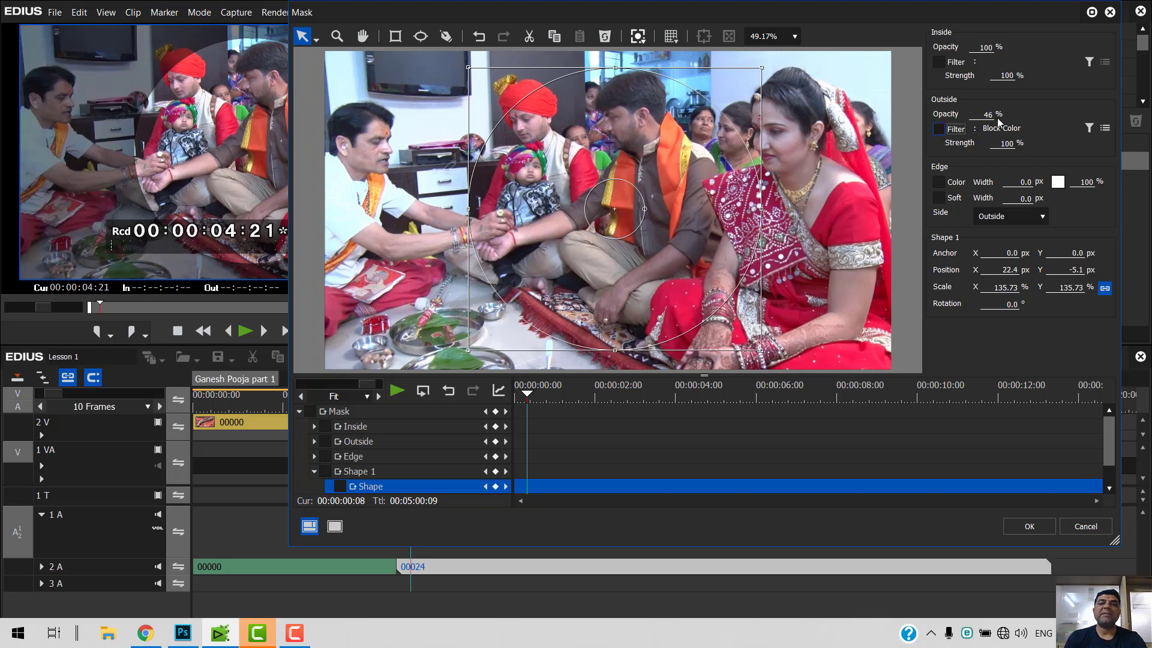
scroll(987, 115, down, 20)
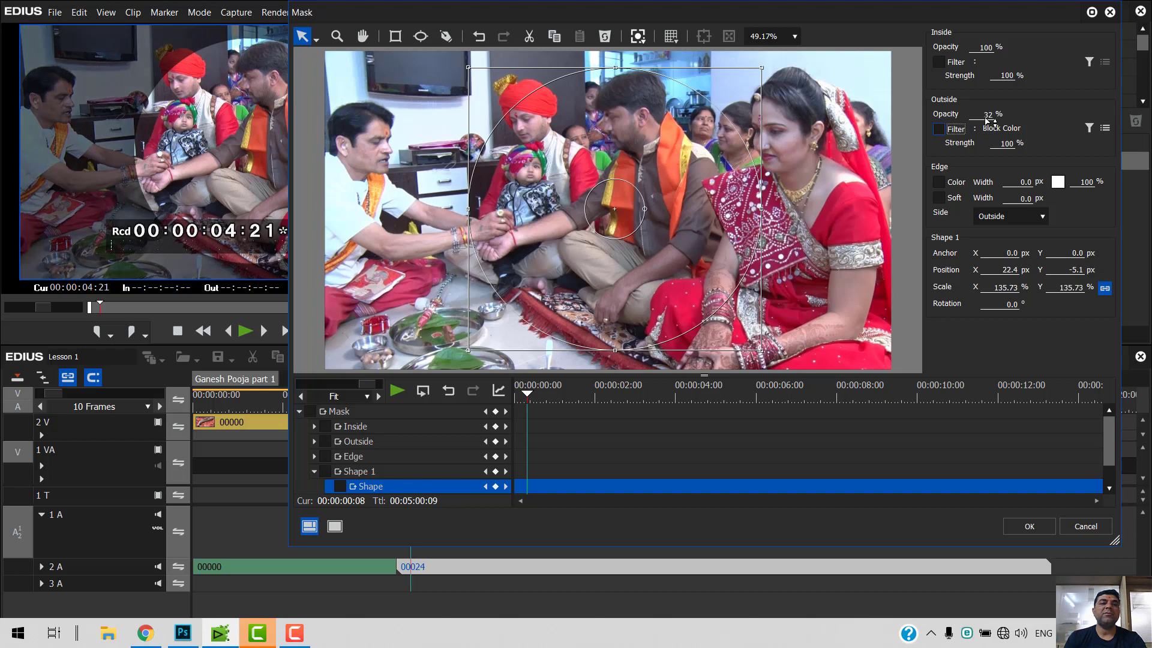
scroll(988, 121, up, 3)
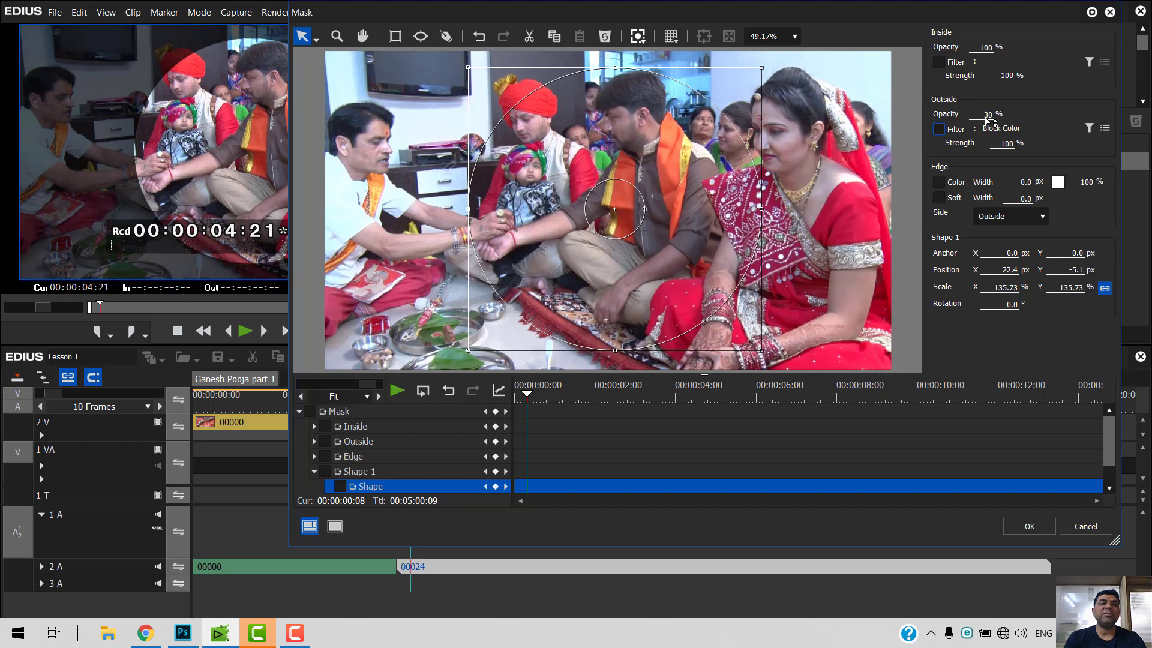
scroll(988, 120, up, 6)
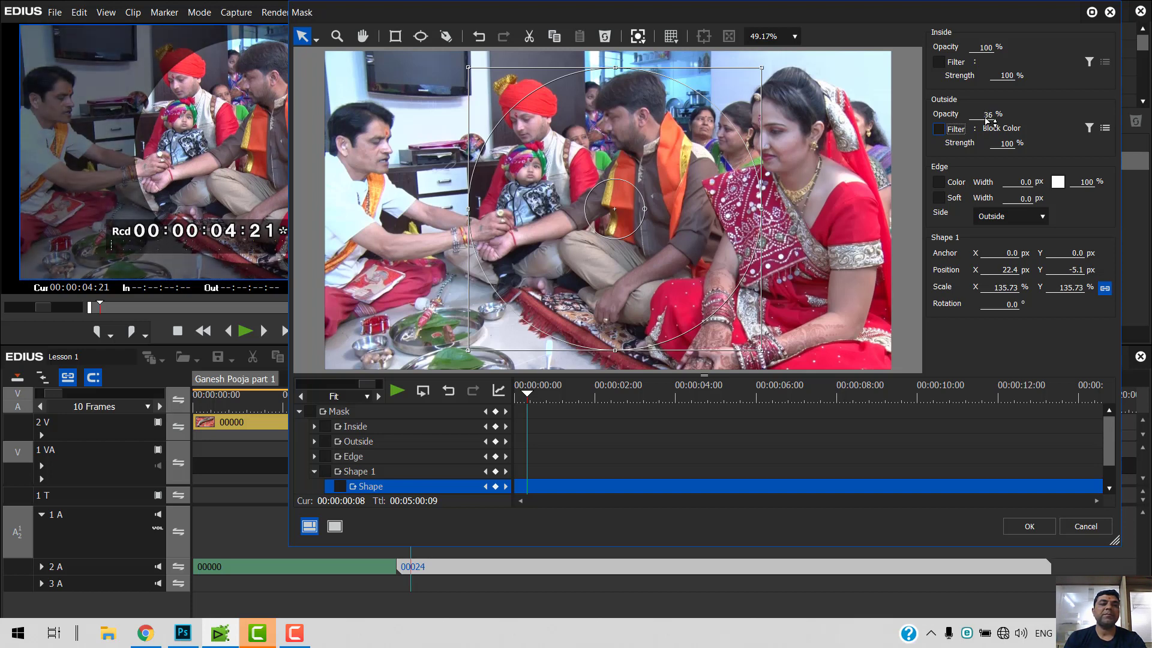
- Set the Outside opacity to 33 % and apply the Old Movie filter inside the elliptical mask
scroll(988, 119, down, 3)
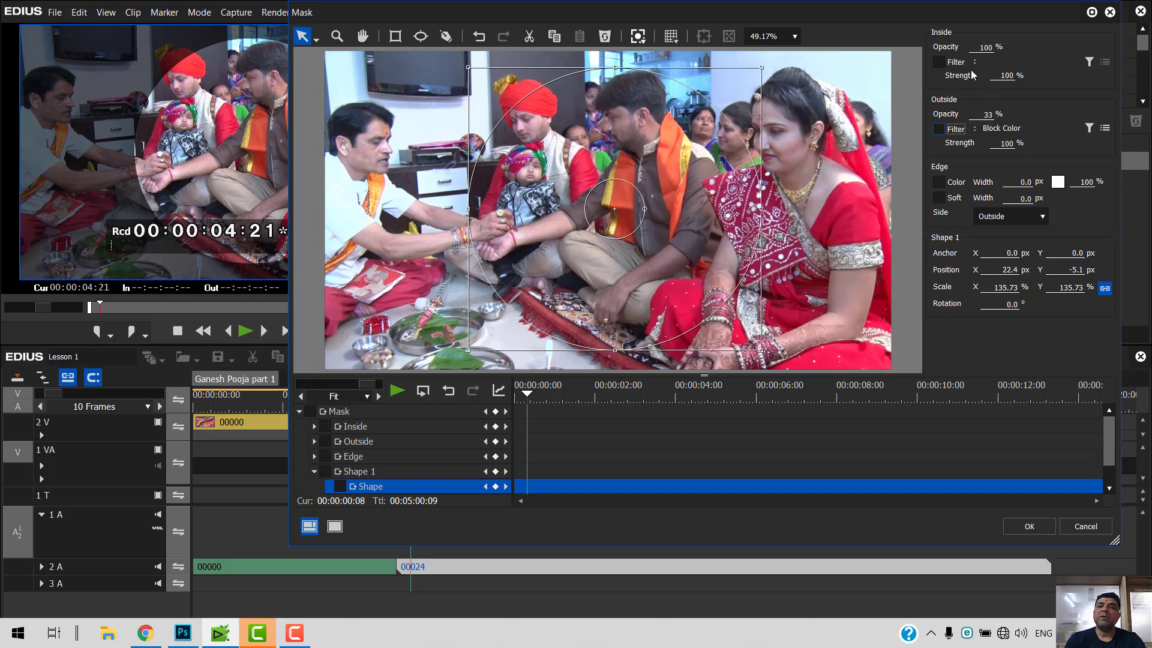
click(940, 60)
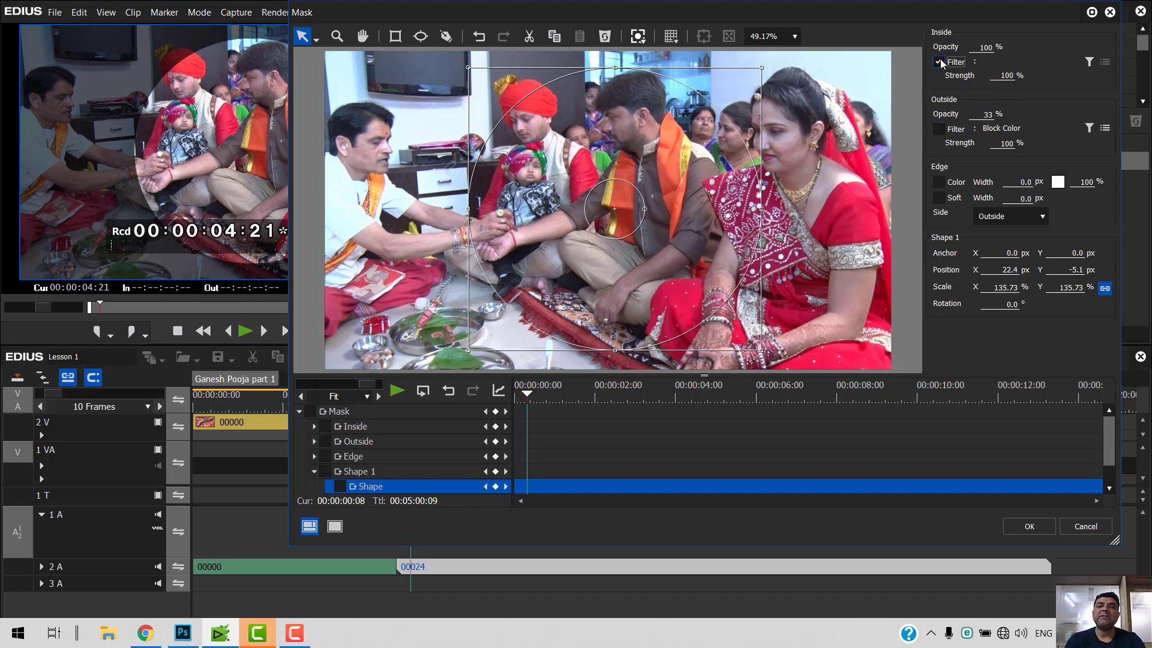
click(1089, 62)
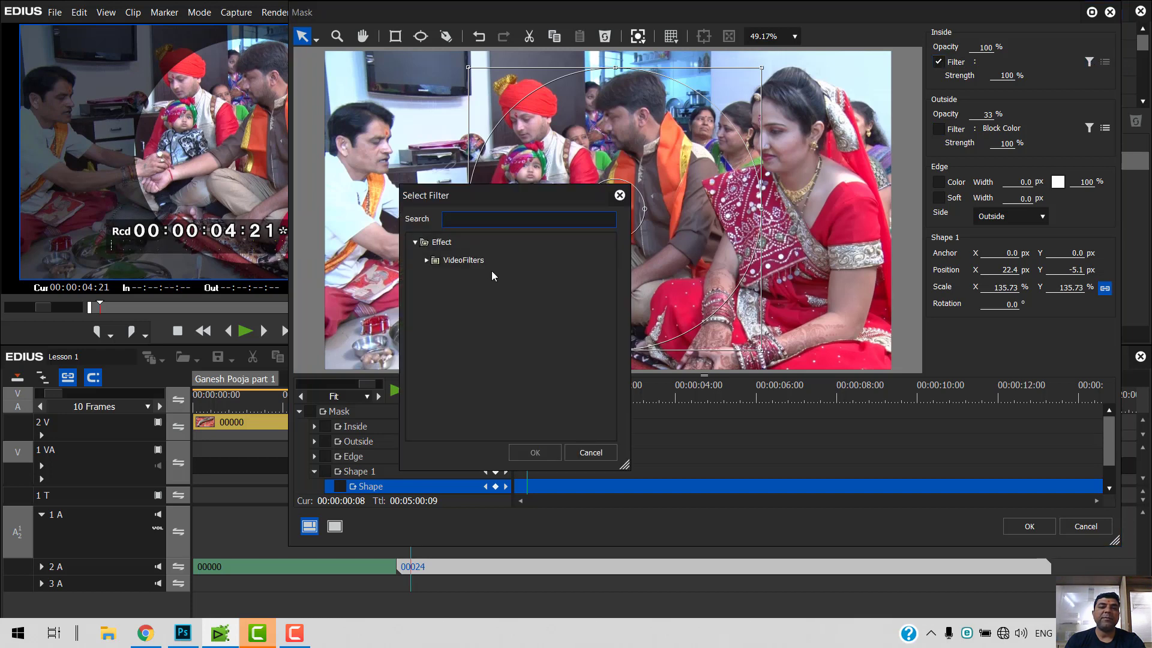
double_click(465, 261)
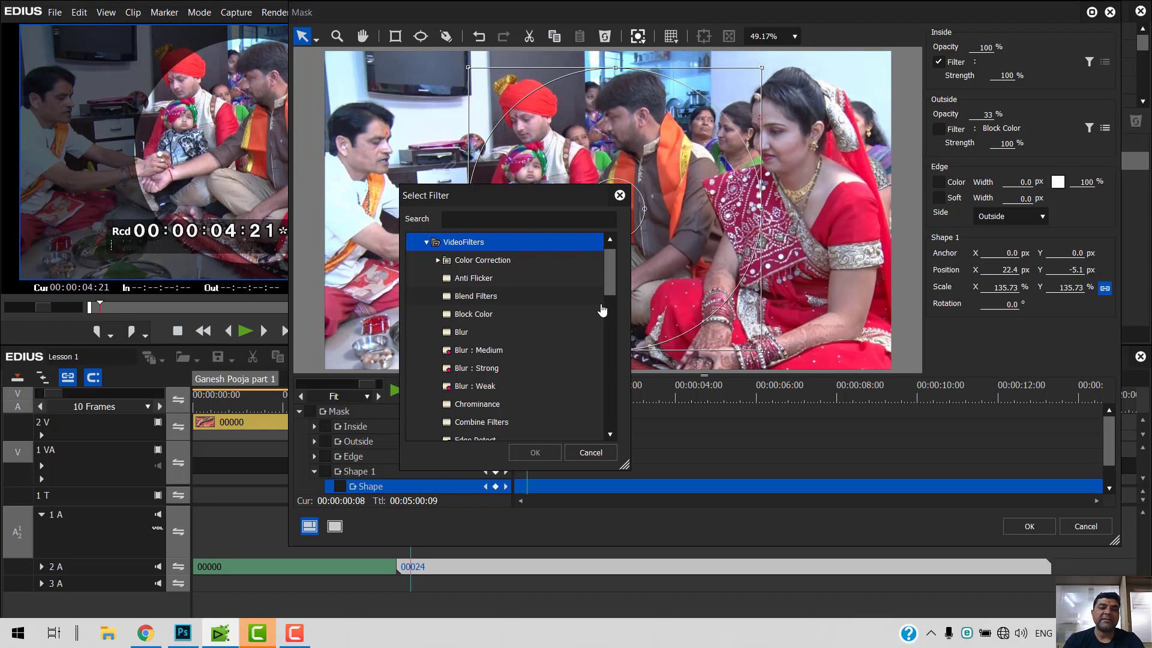
drag(610, 280, 611, 358)
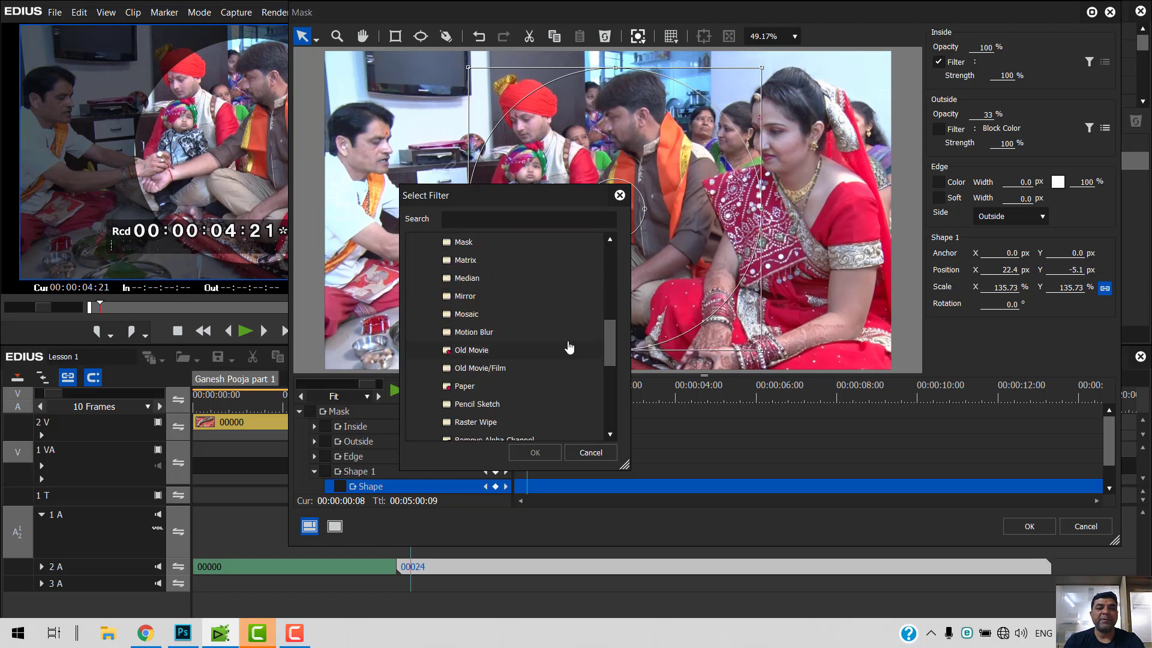
click(475, 355)
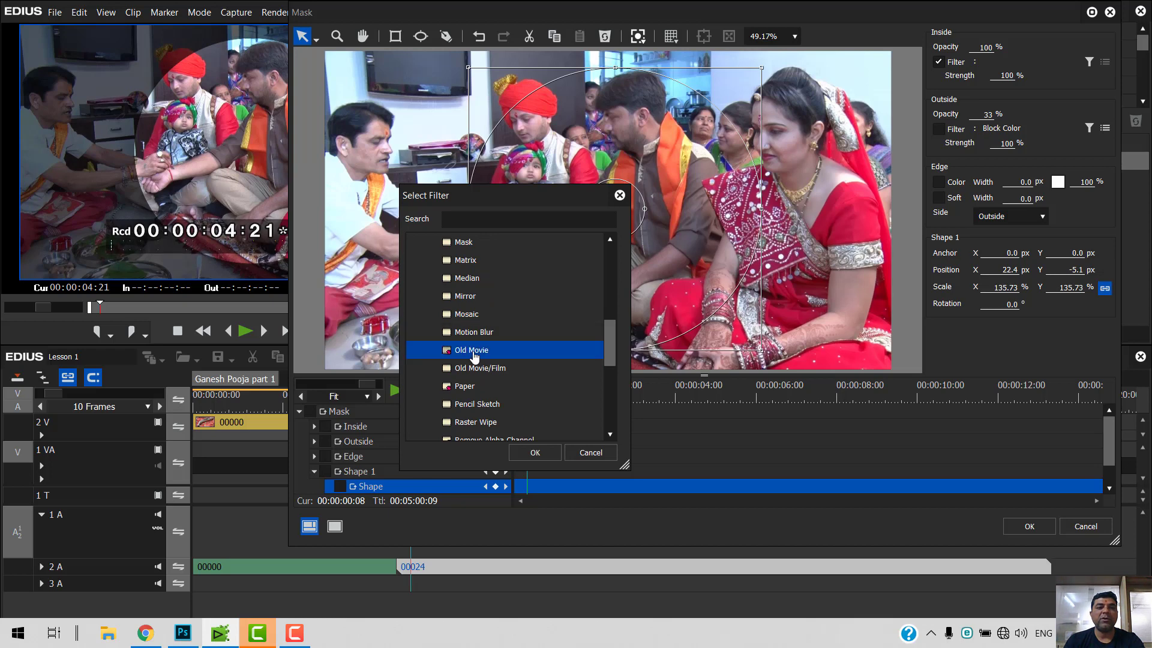
click(523, 454)
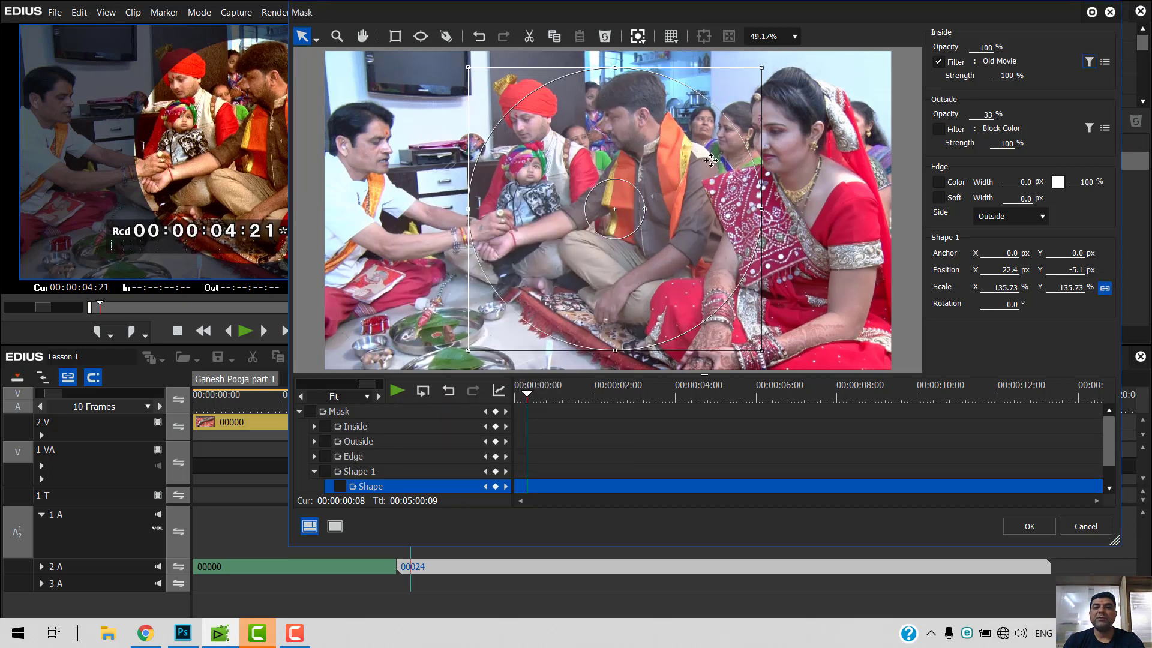
- Examine the Color Balance settings of the inside Old Movie filter and close them without changes
click(1105, 62)
click(683, 234)
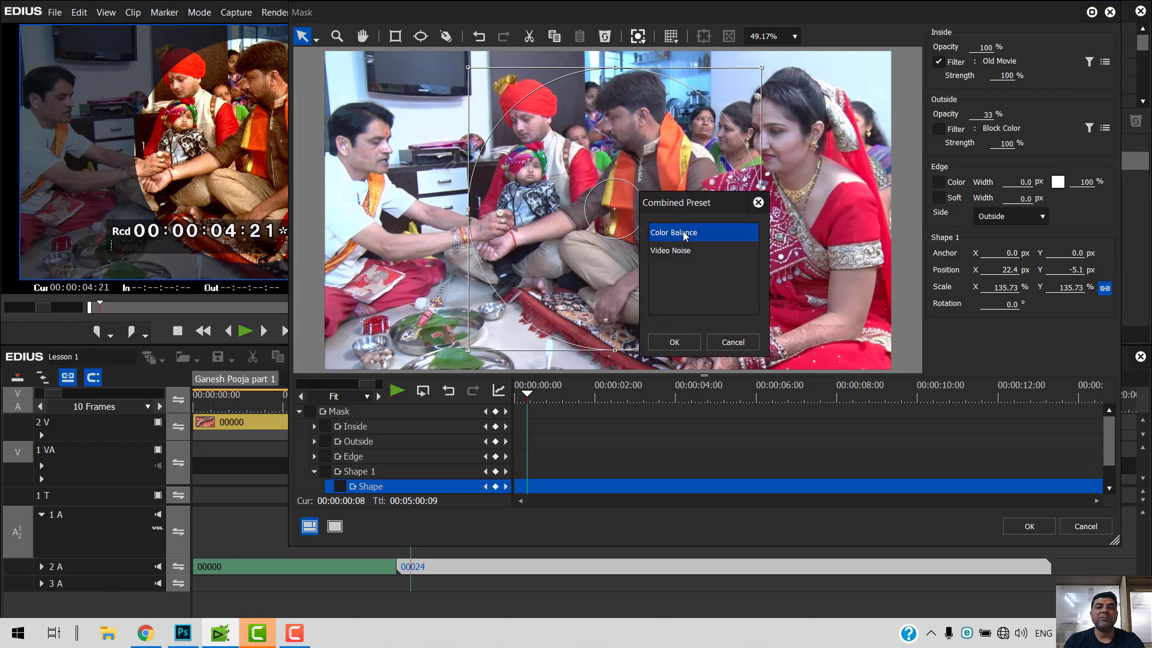
click(682, 250)
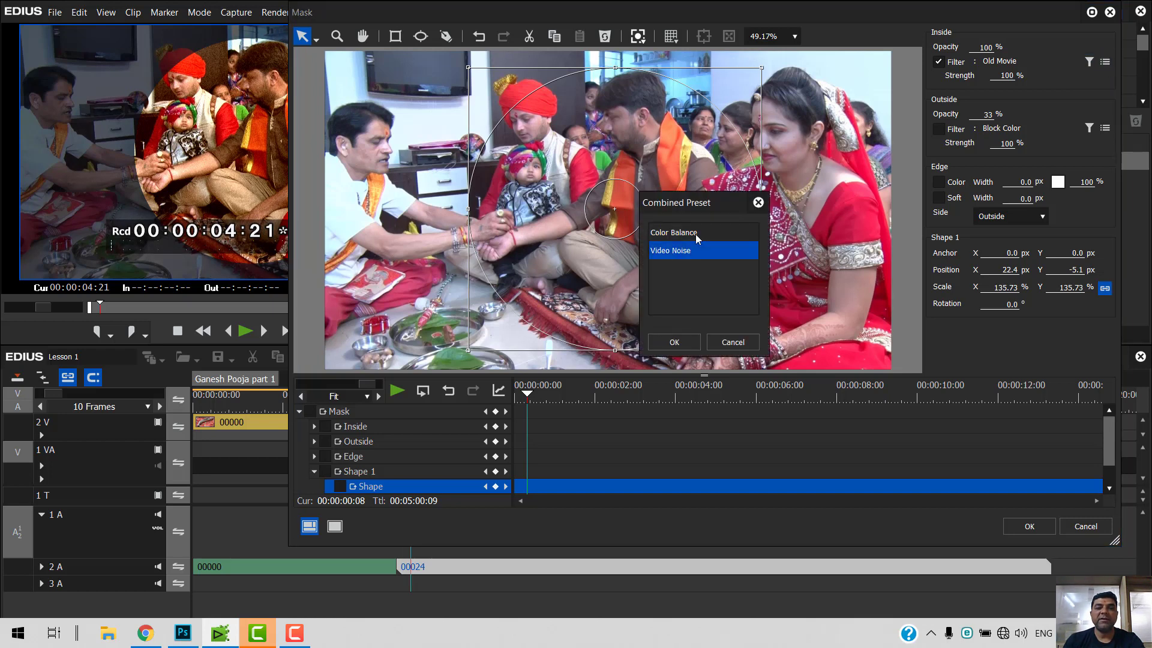
double_click(684, 234)
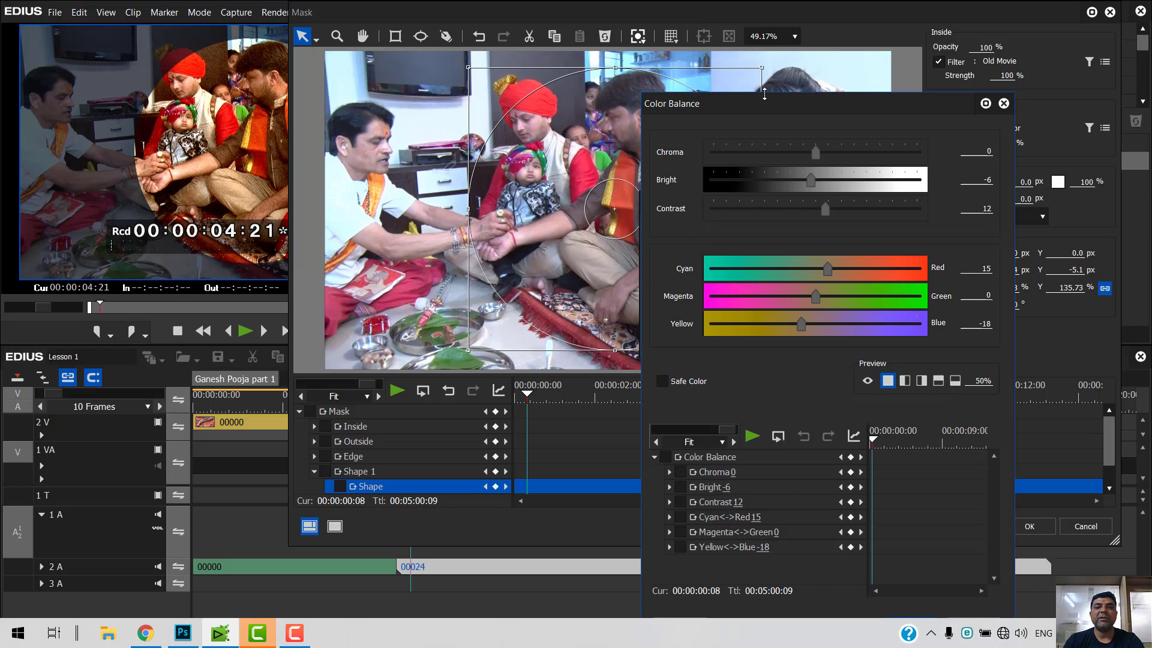
drag(779, 106, 779, 66)
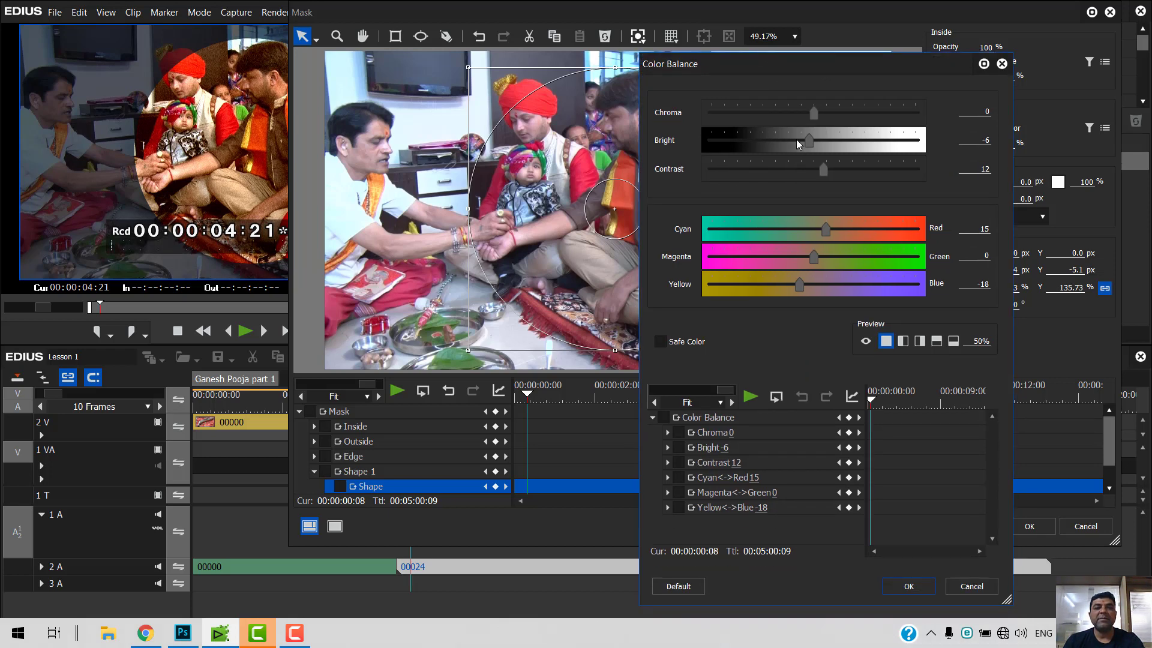
click(961, 586)
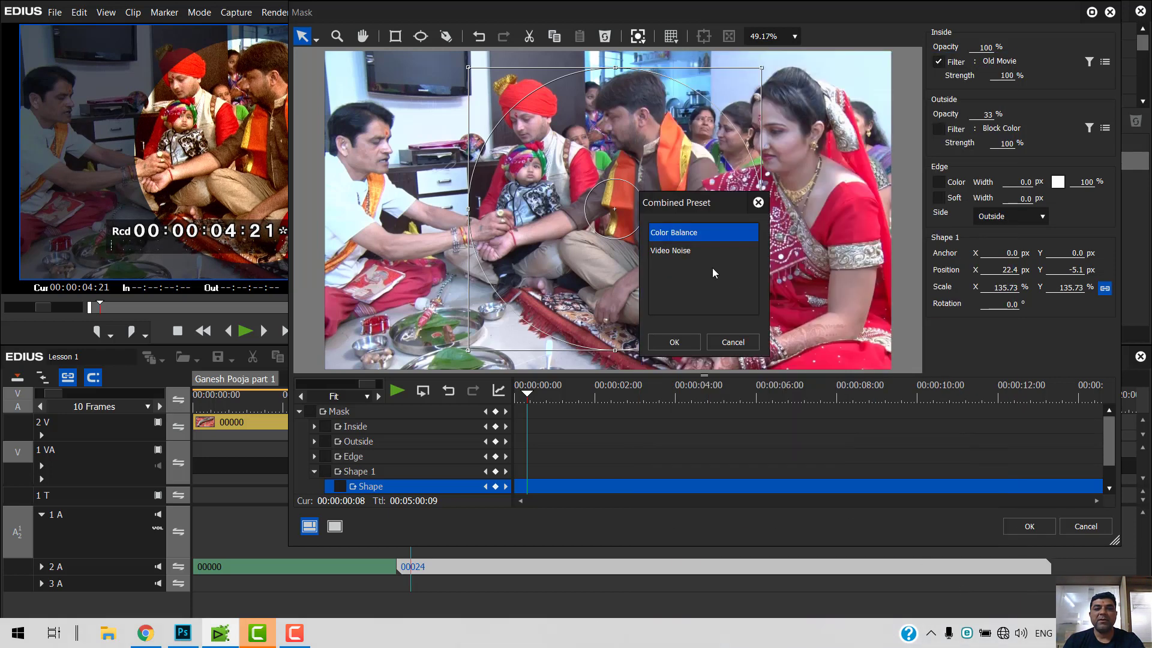
- Try a Video Noise ratio of 61 for the inside Old Movie filter and discard the change
double_click(686, 254)
drag(702, 255, 826, 214)
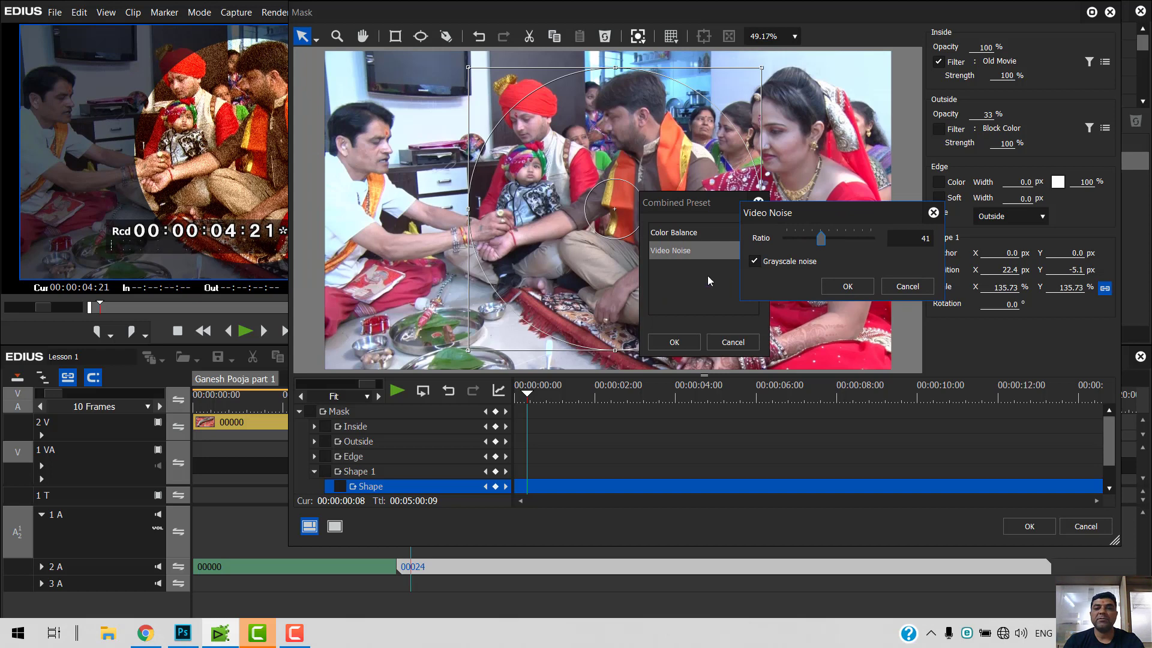
drag(823, 238, 838, 237)
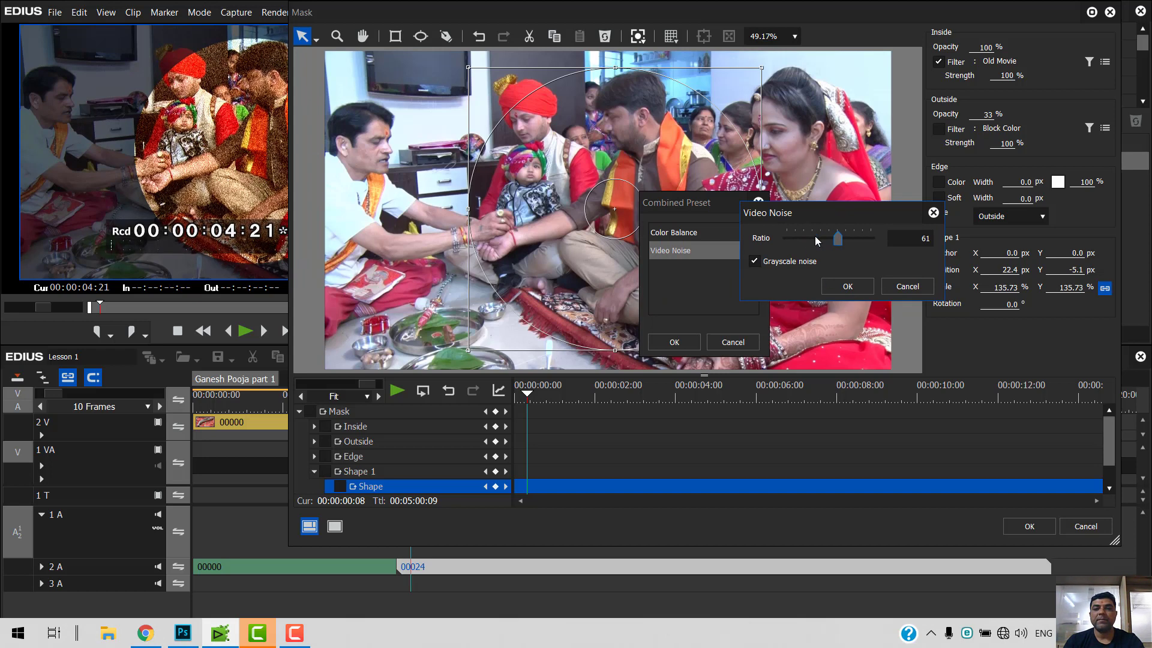
click(899, 286)
click(728, 344)
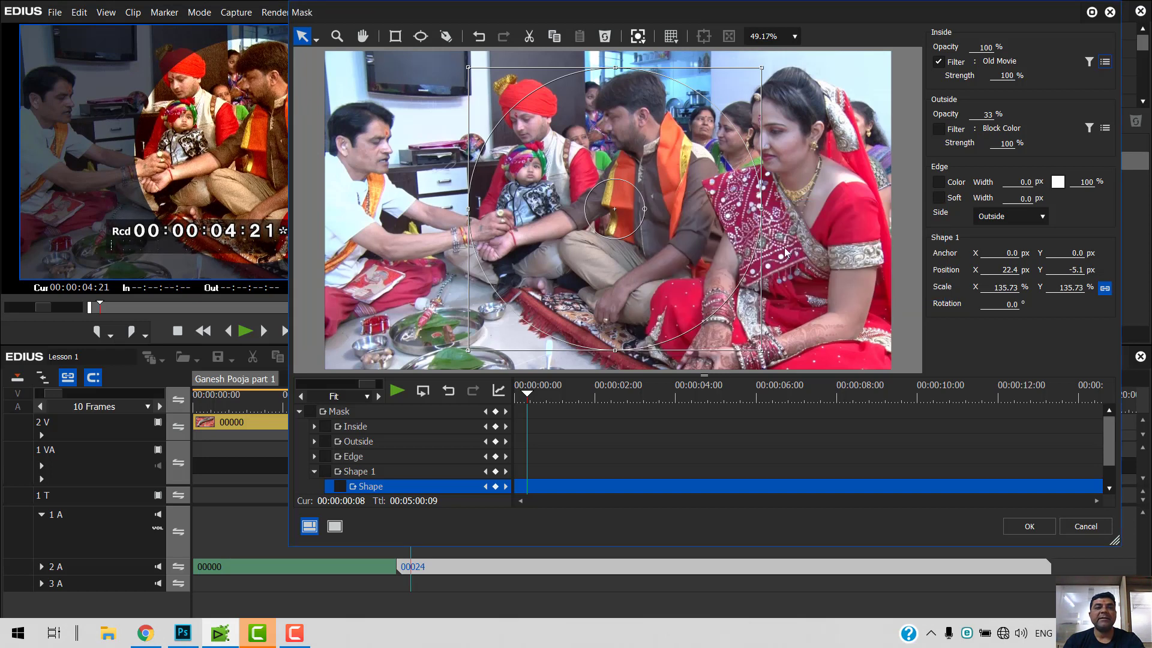
click(1103, 62)
drag(614, 324, 617, 254)
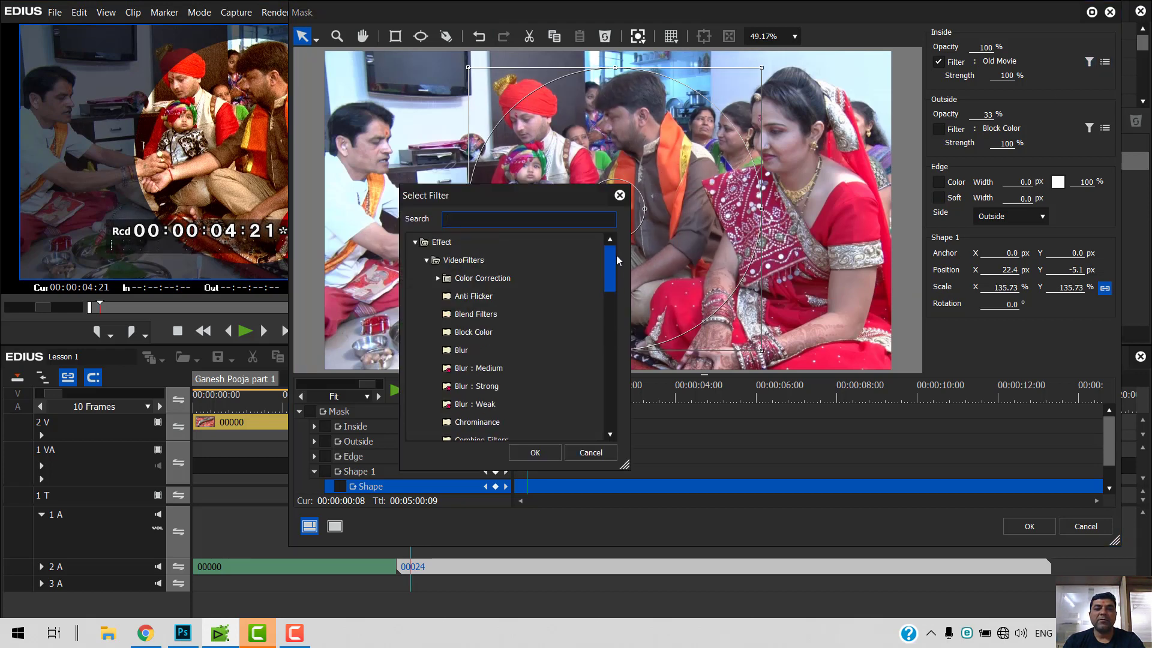
click(1054, 50)
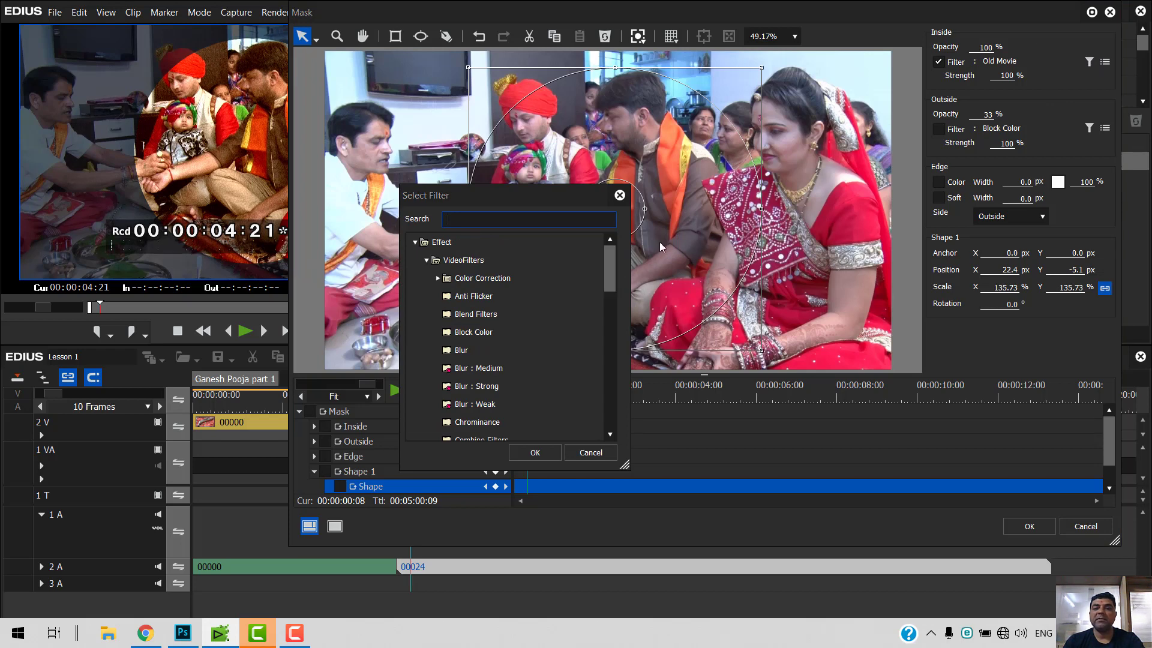
click(605, 458)
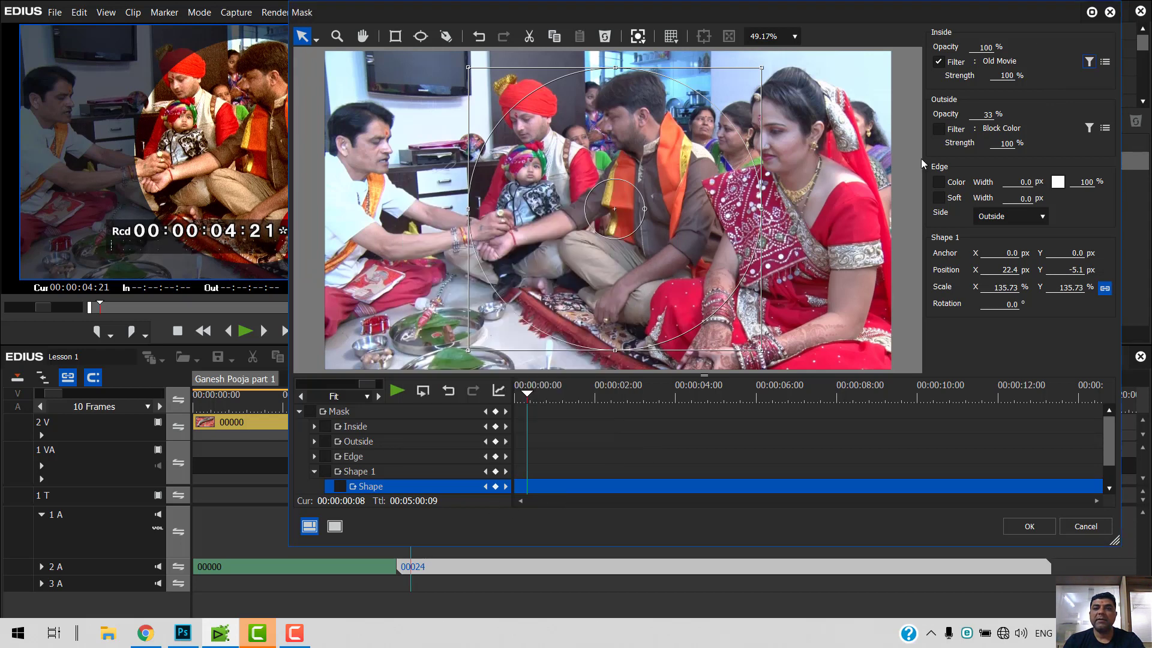
- Disable the filter inside the mask, and enable the outside filter with Old Movie in place of Block Color
click(938, 63)
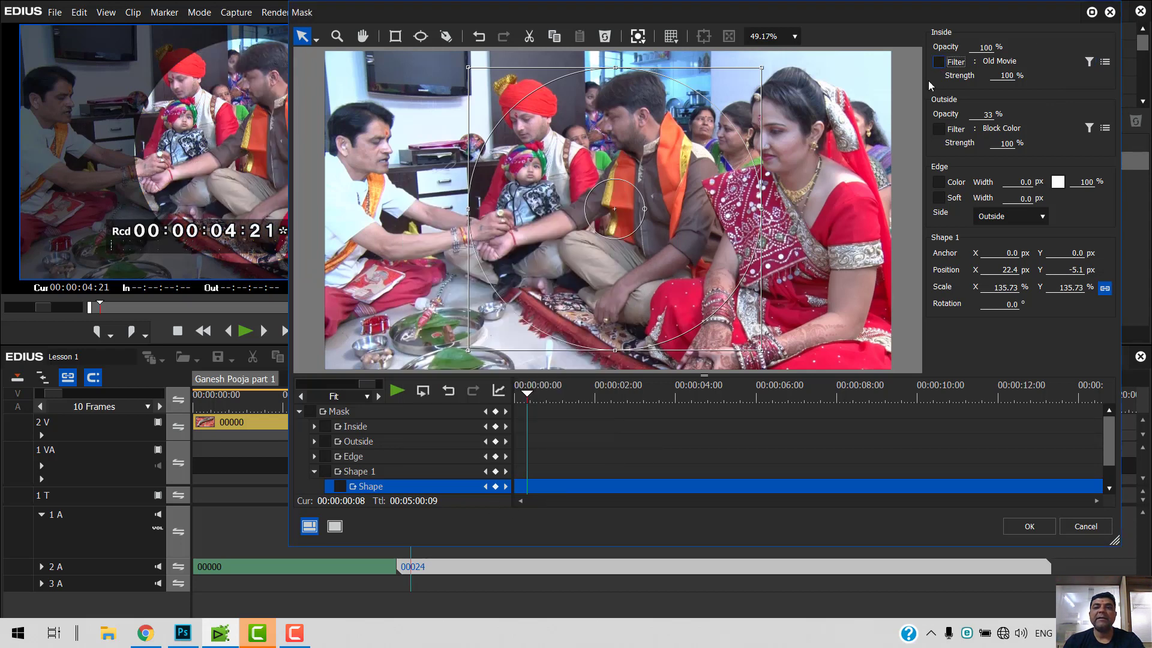
click(938, 129)
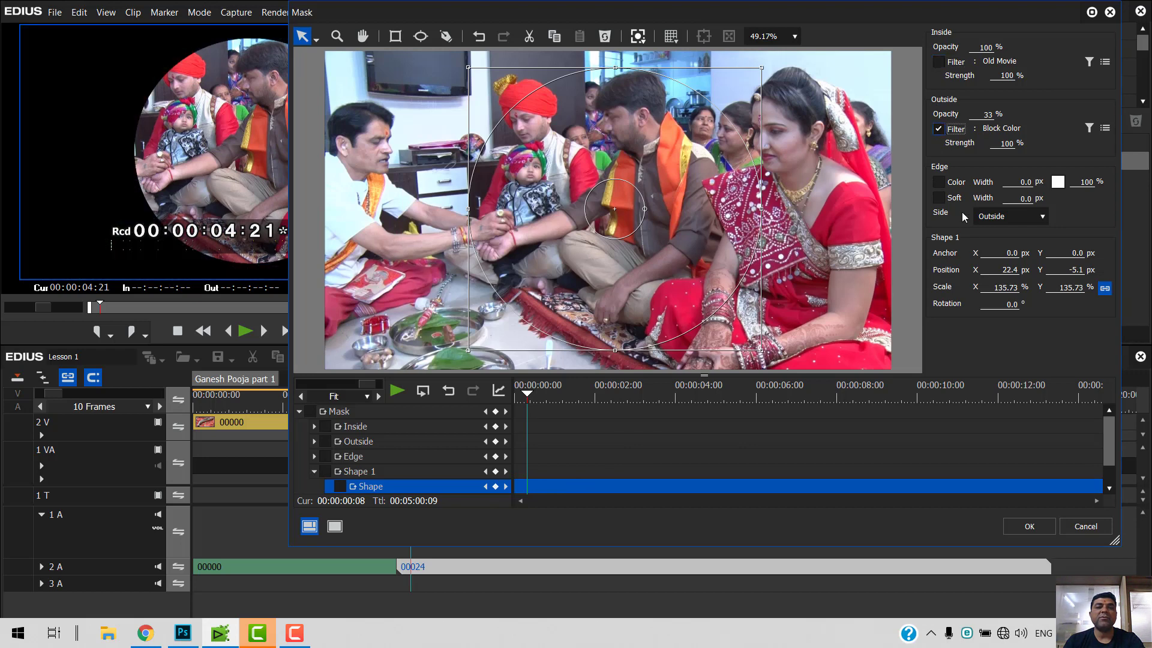
click(1089, 129)
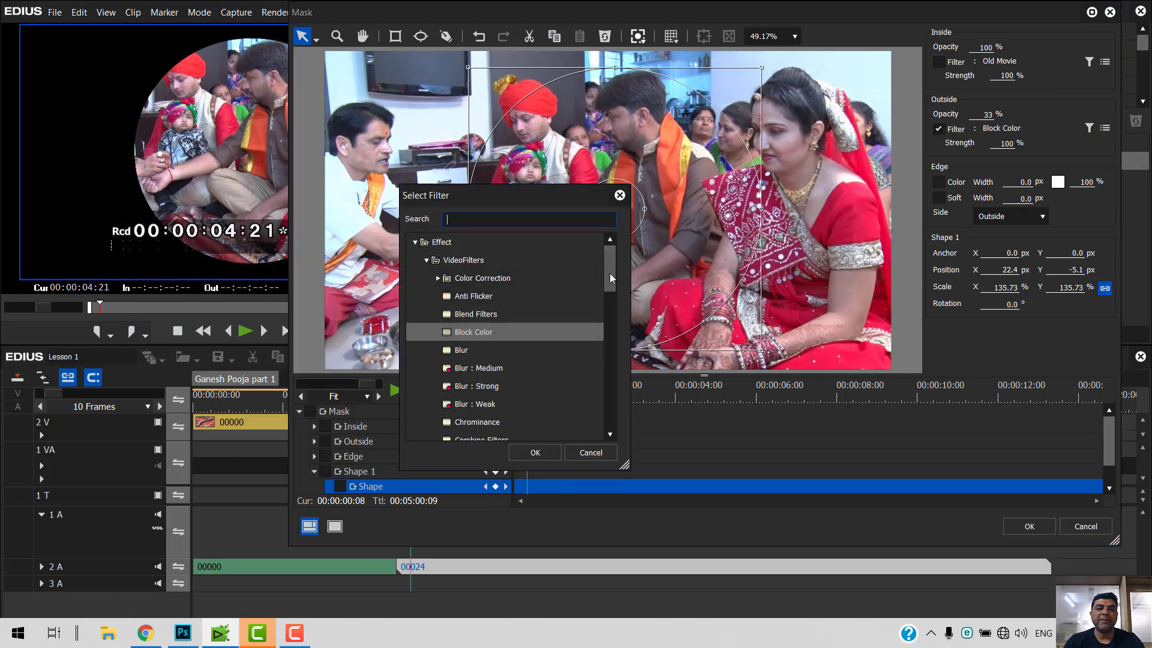
drag(609, 272, 610, 285)
scroll(545, 334, down, 2)
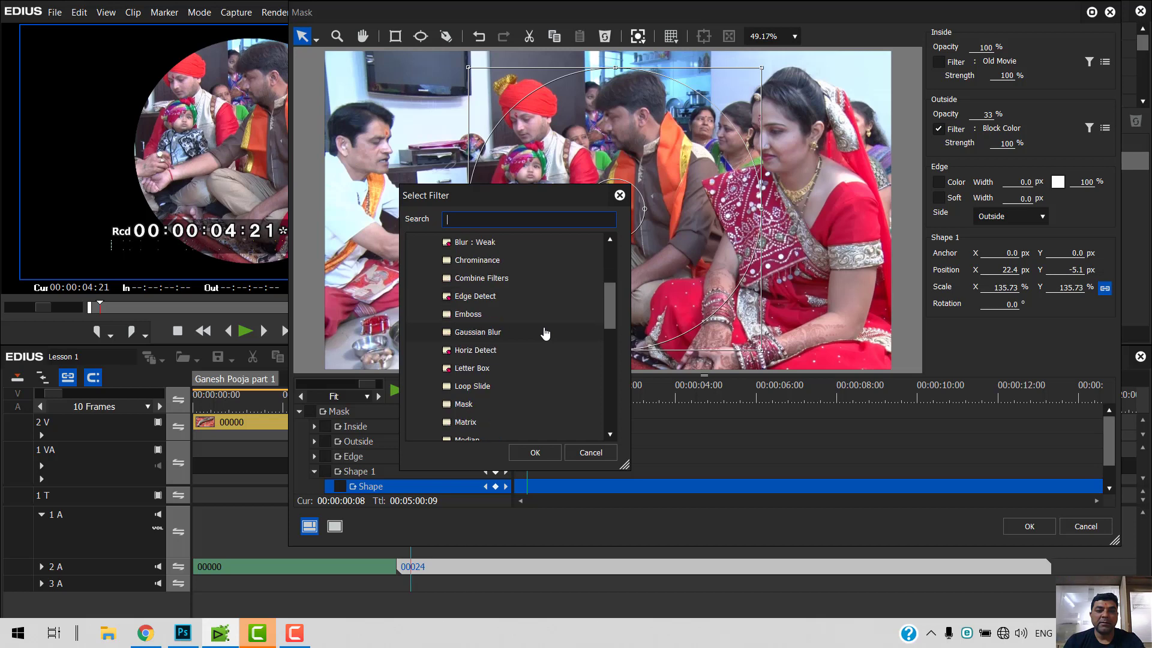
scroll(545, 333, down, 4)
click(474, 352)
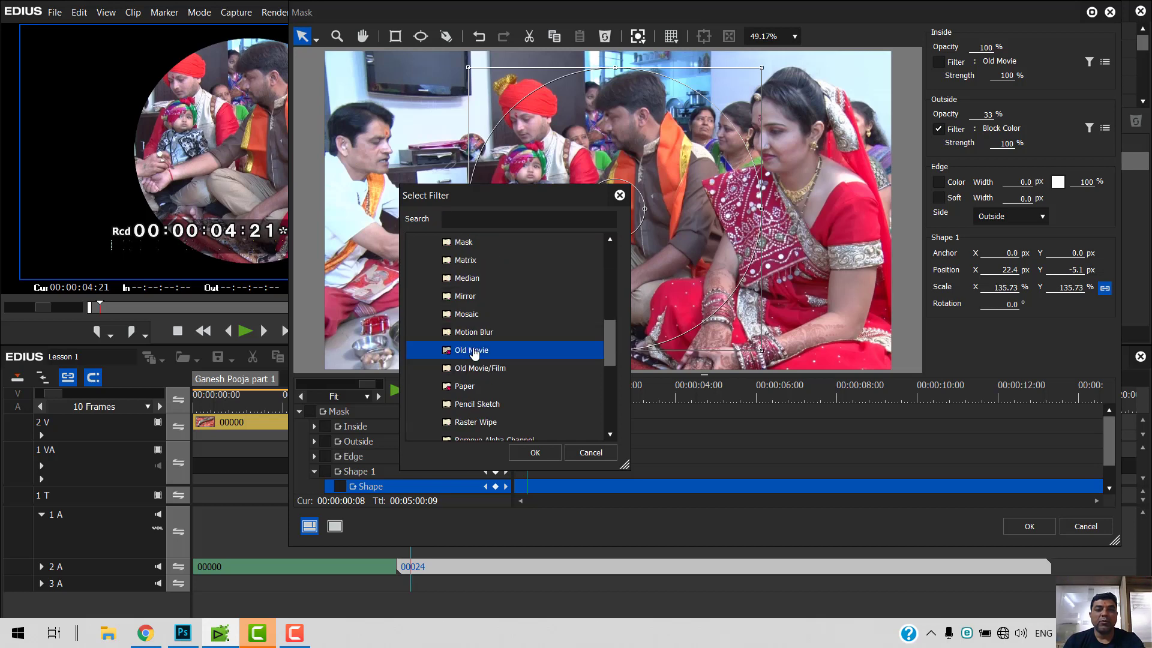
click(534, 452)
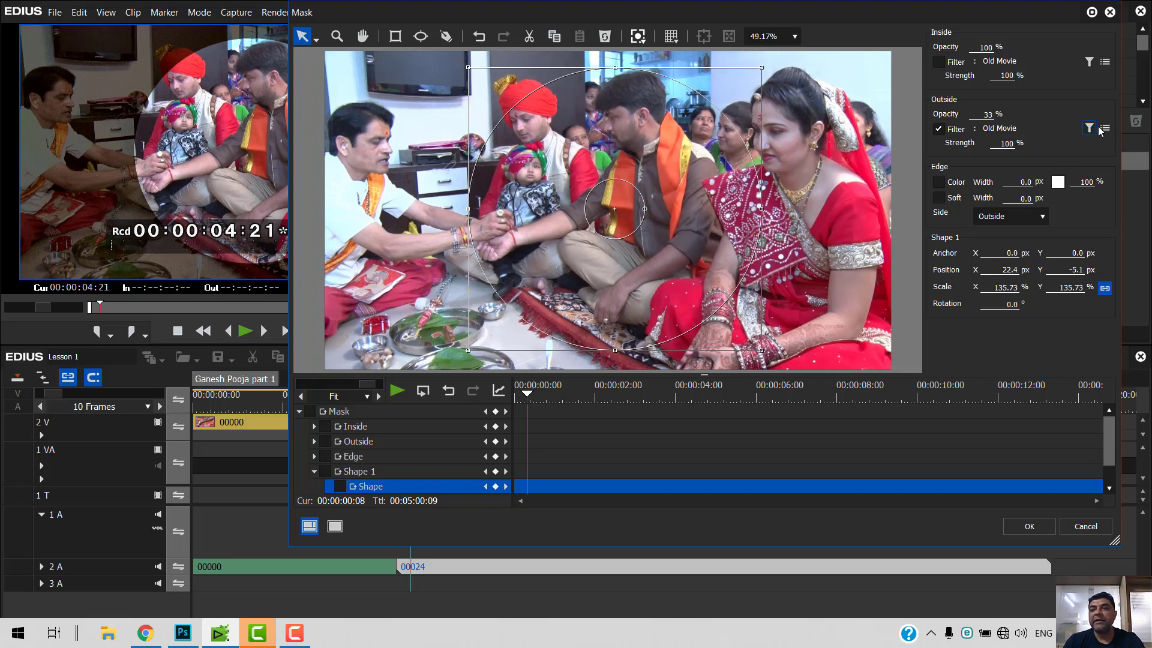
- Set the Video Noise ratio of the outside Old Movie filter to 44
click(1105, 129)
double_click(675, 253)
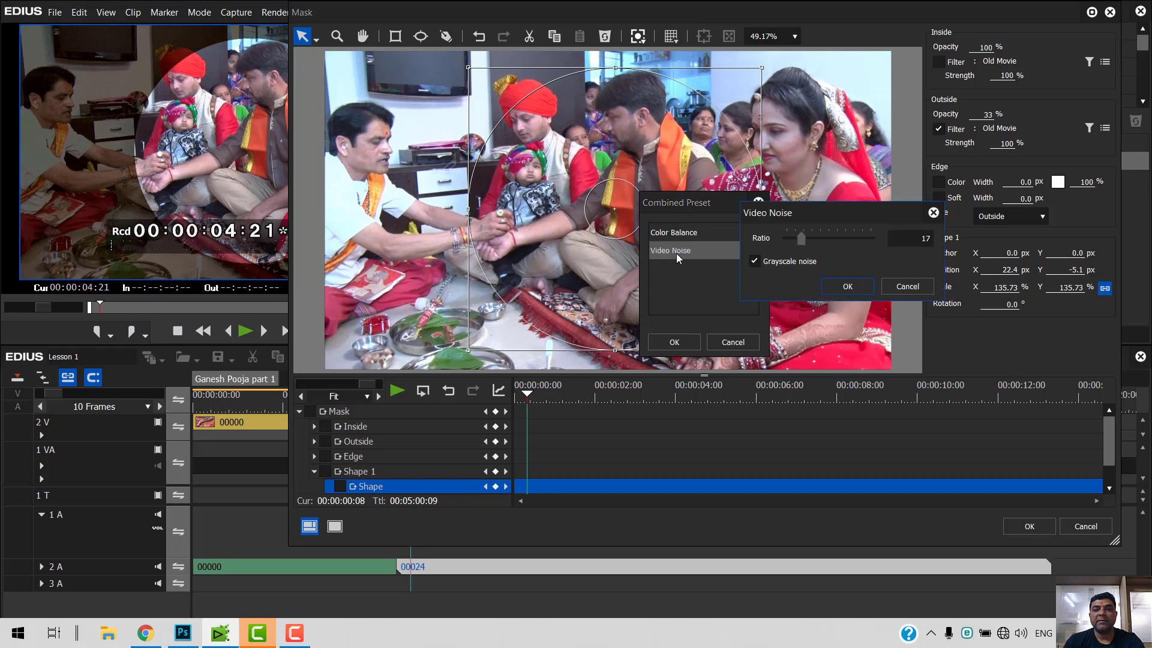
drag(804, 240, 819, 239)
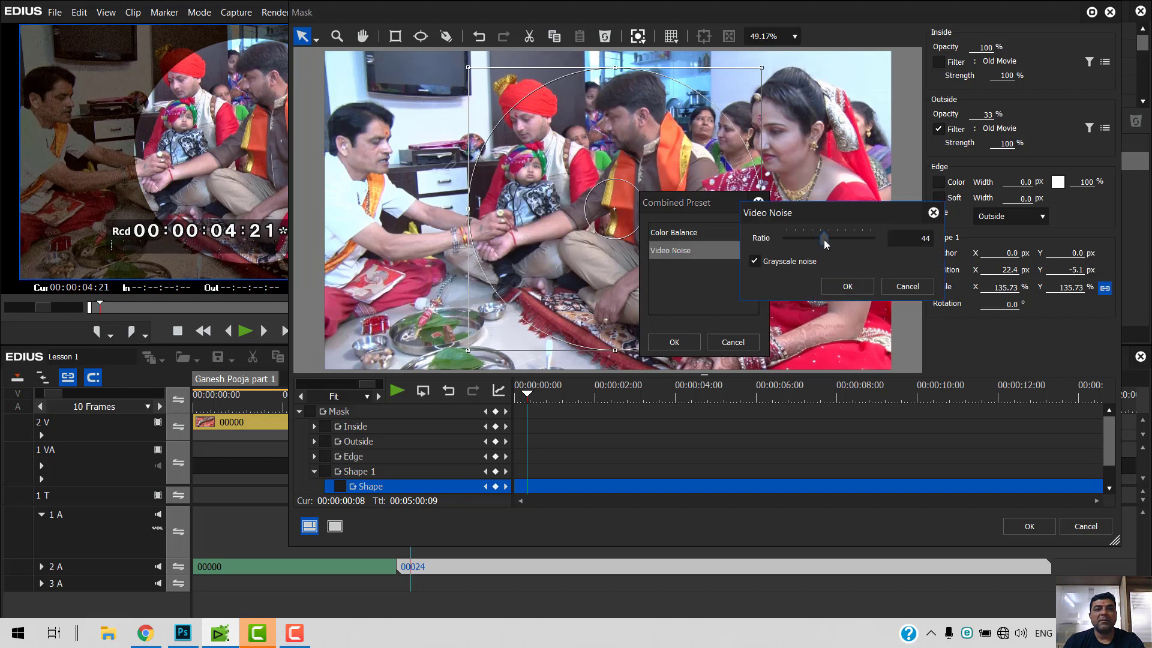
click(848, 285)
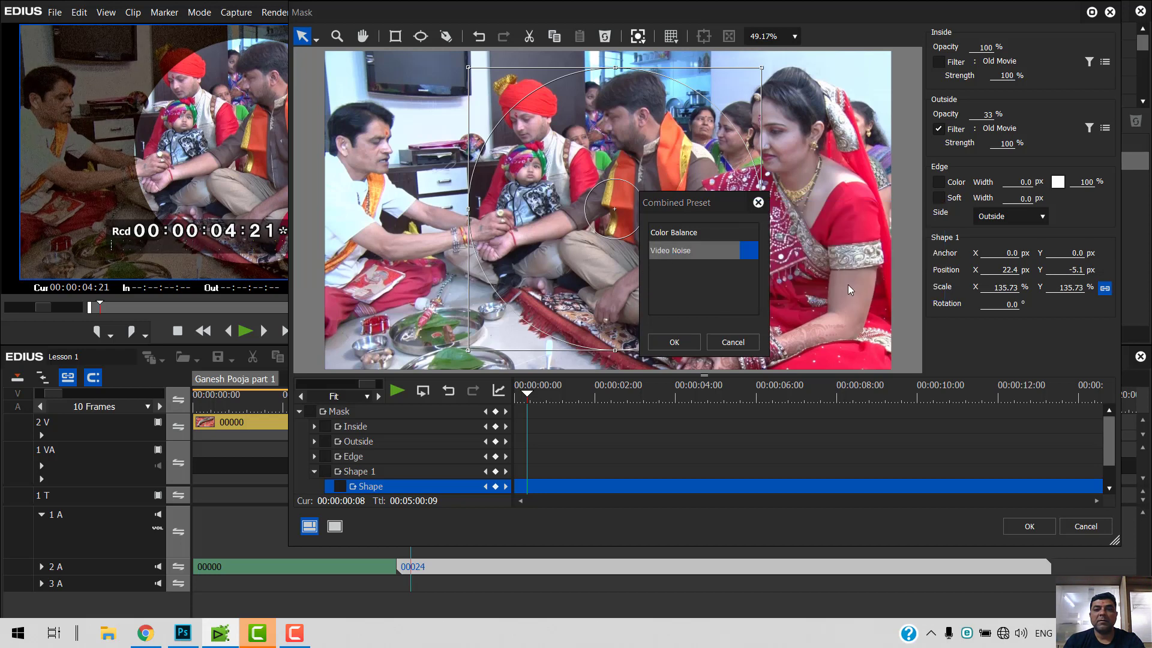
- Tint the outside area green in the Old Movie filter's Color Balance, with Bright -14, Cyan-Red -12 and Magenta-Green 51, and accept the preset settings
double_click(700, 231)
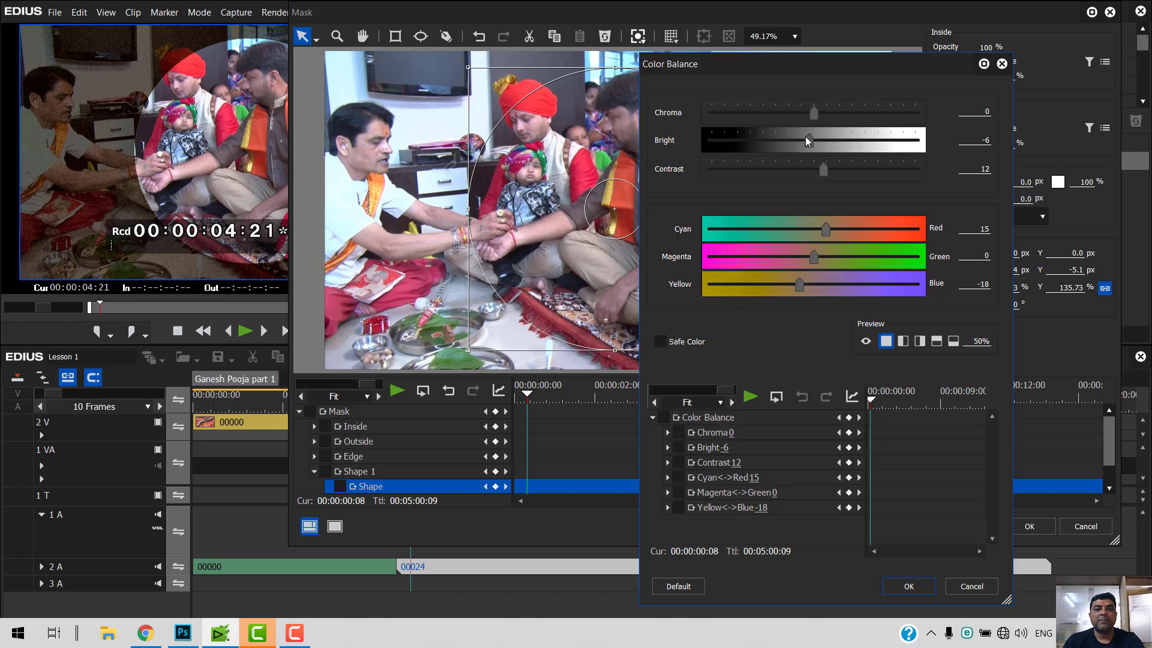
mouse_move(807, 139)
mouse_down()
mouse_move(762, 140)
mouse_move(801, 142)
mouse_up()
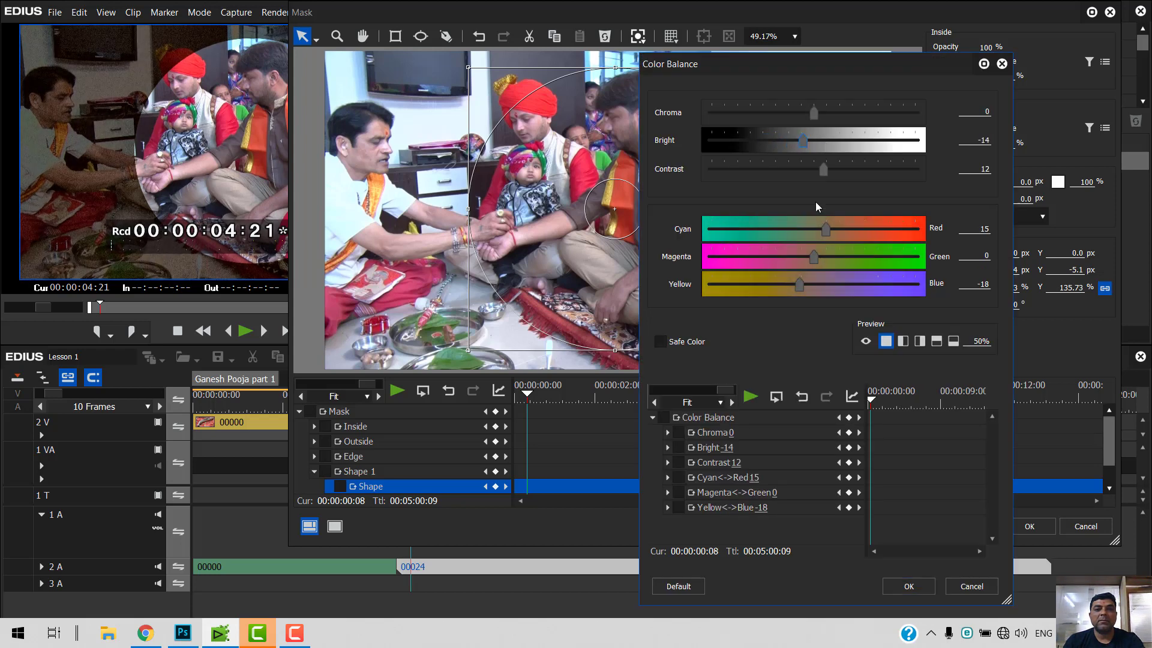
drag(826, 232, 845, 260)
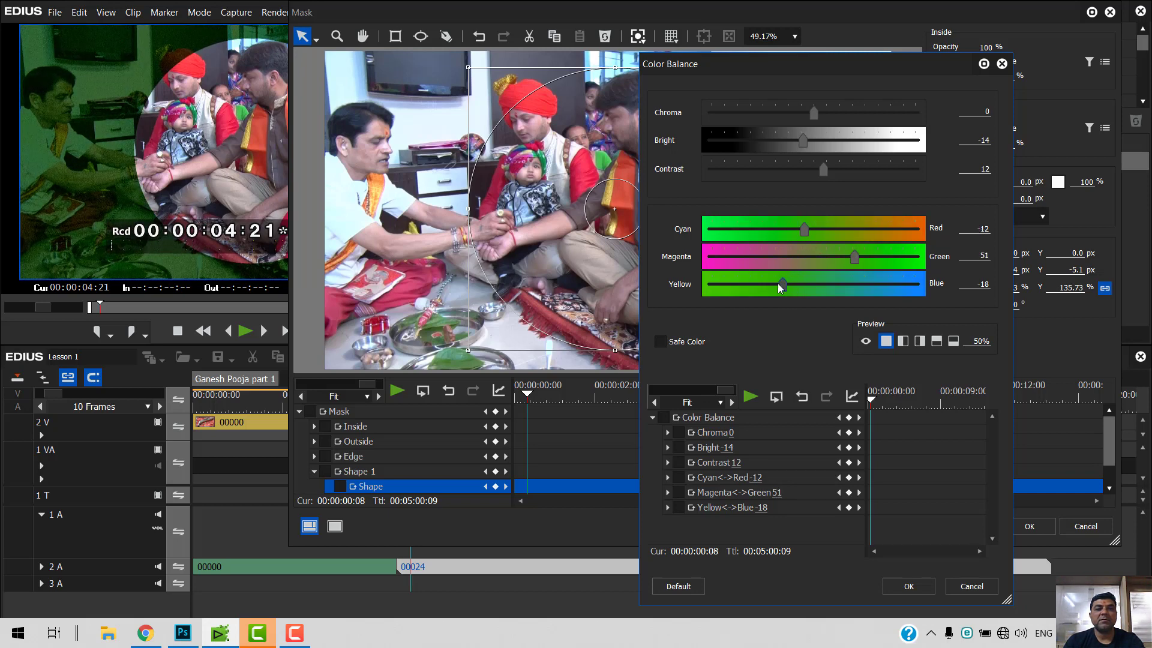
click(910, 587)
click(675, 342)
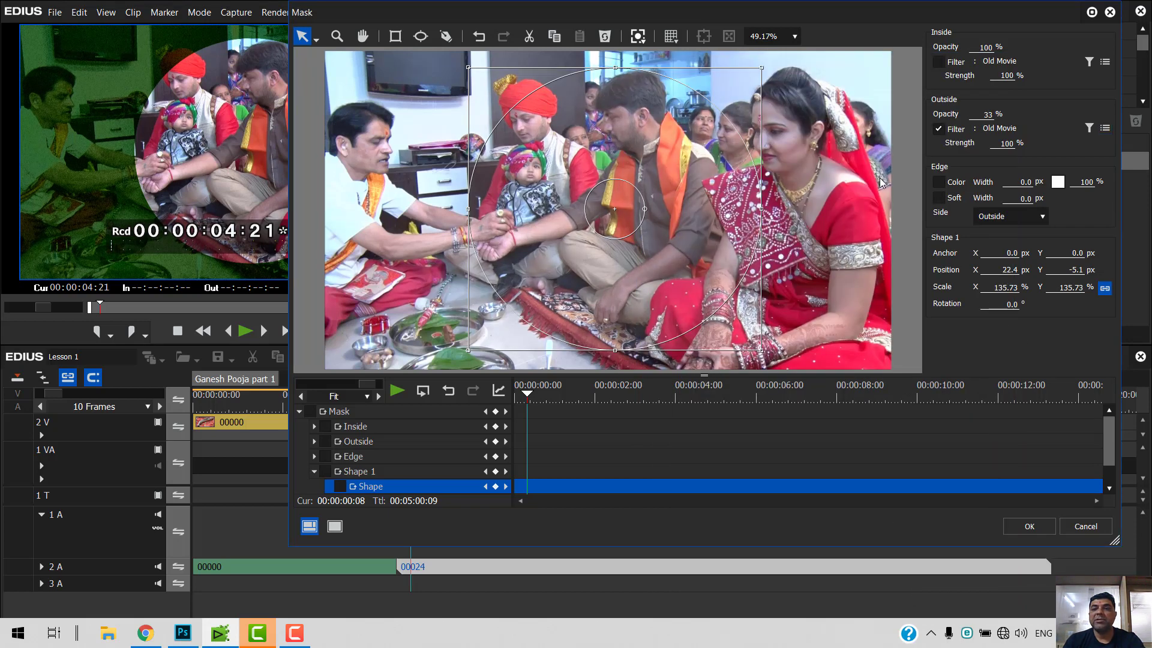
- Enable the mask's edge color and set it to golden yellow (Y 235, Cr 255, Cb 0)
click(939, 182)
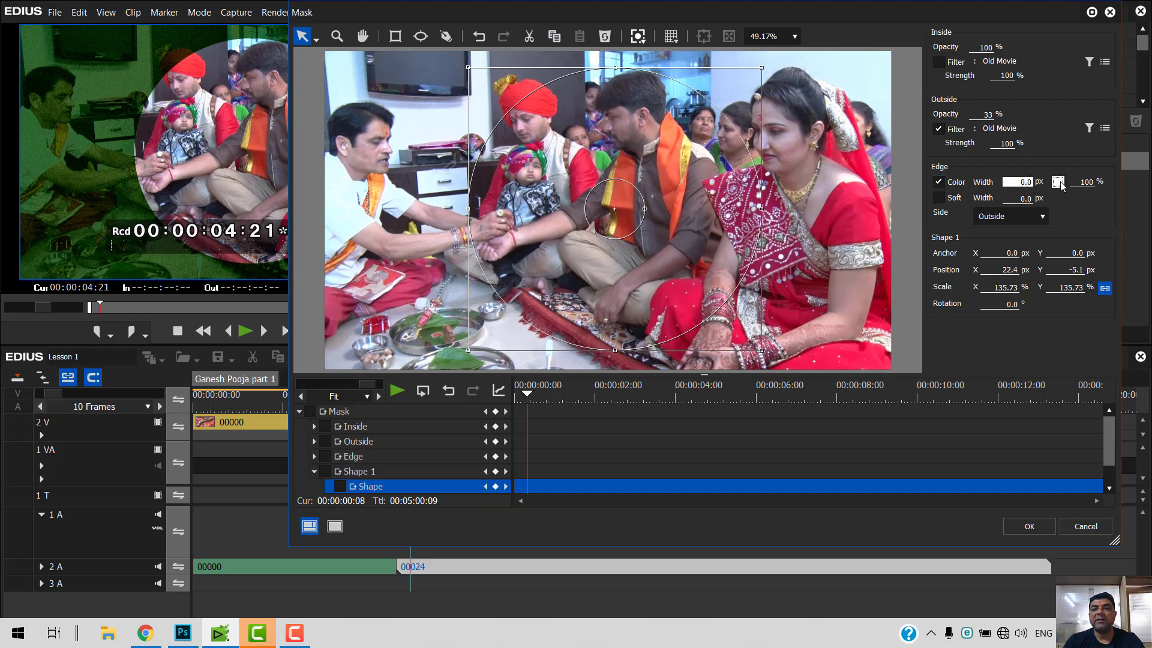
click(1058, 182)
click(301, 57)
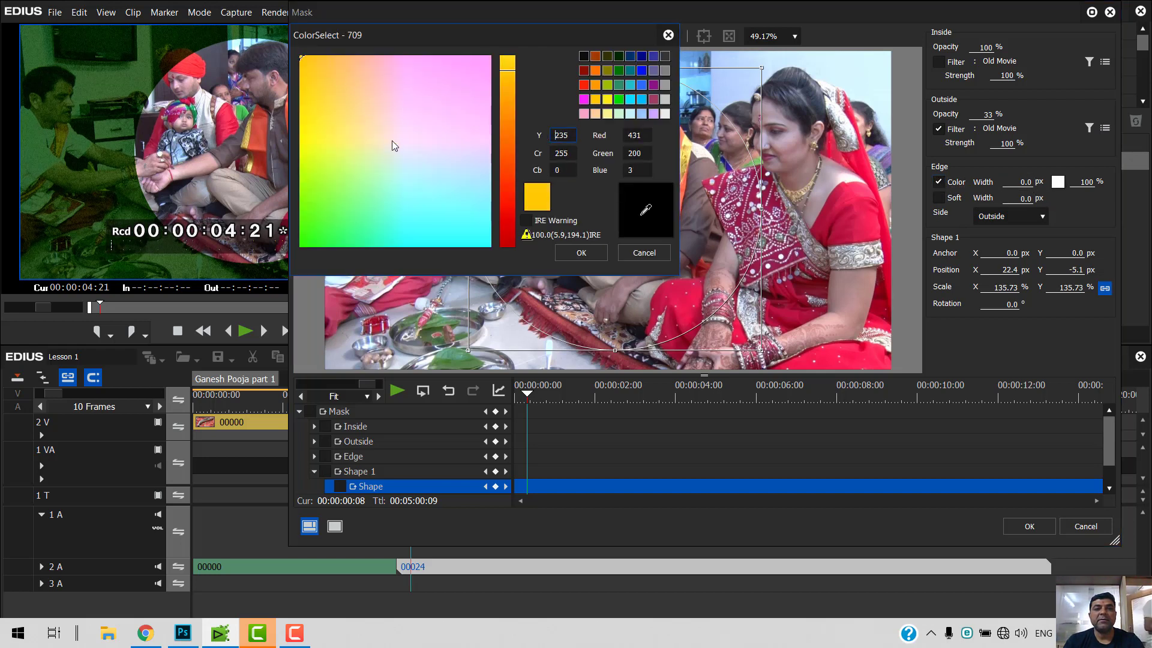
click(571, 254)
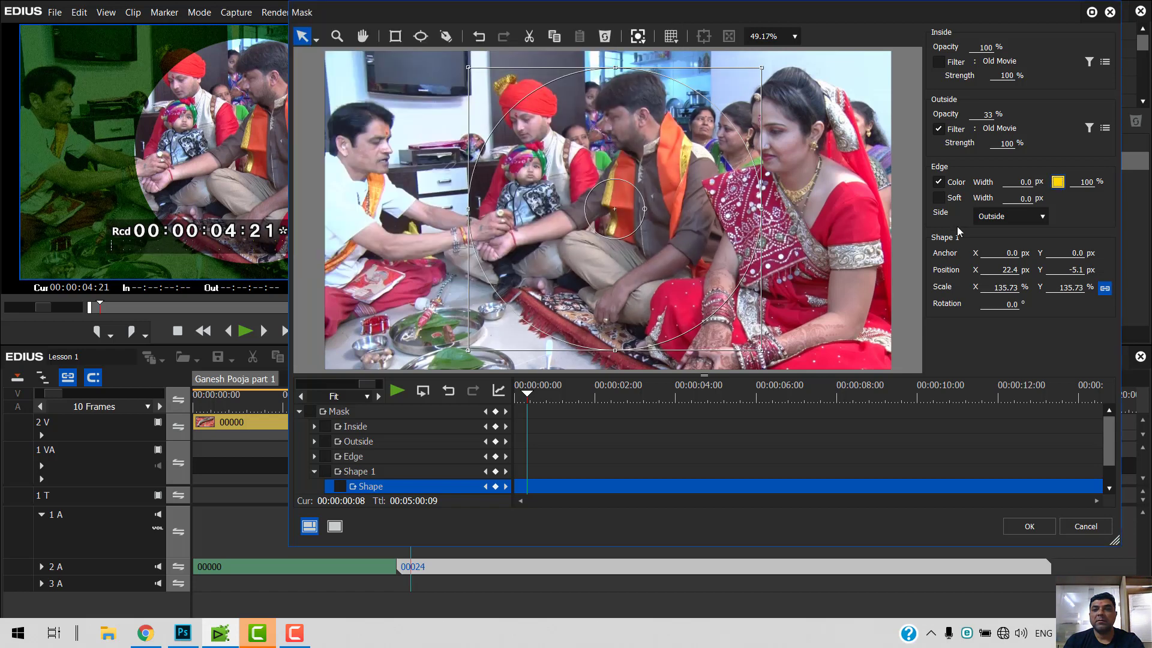
- Set the width of the mask's colored edge to 10.6 px
click(1019, 183)
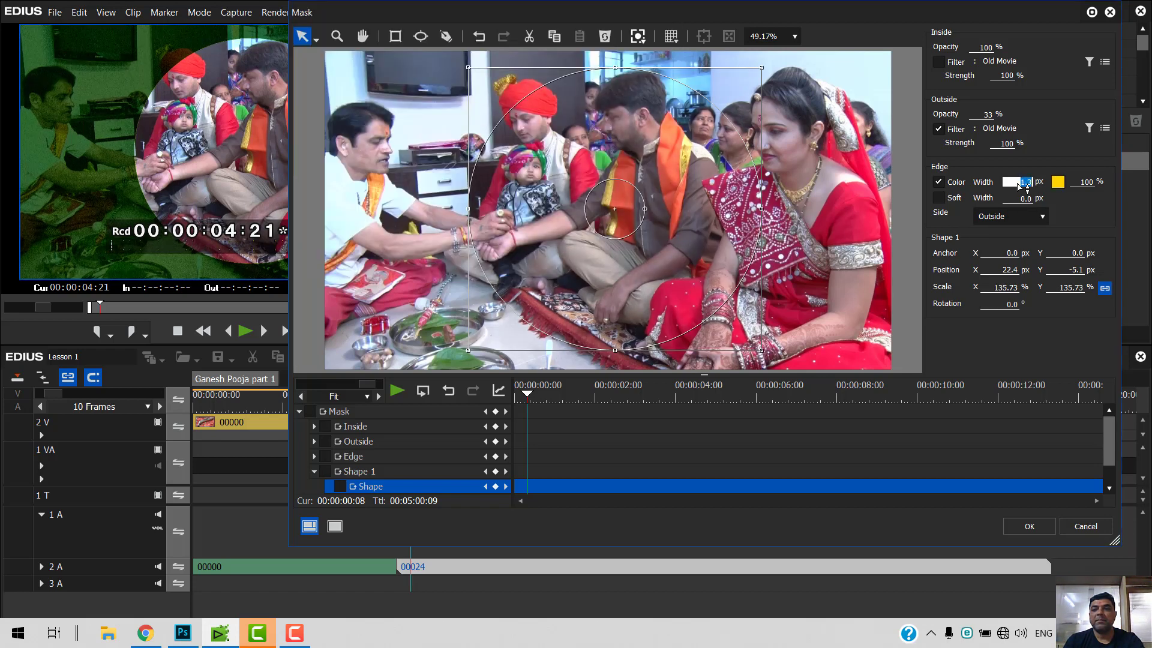
scroll(1019, 184, up, 10)
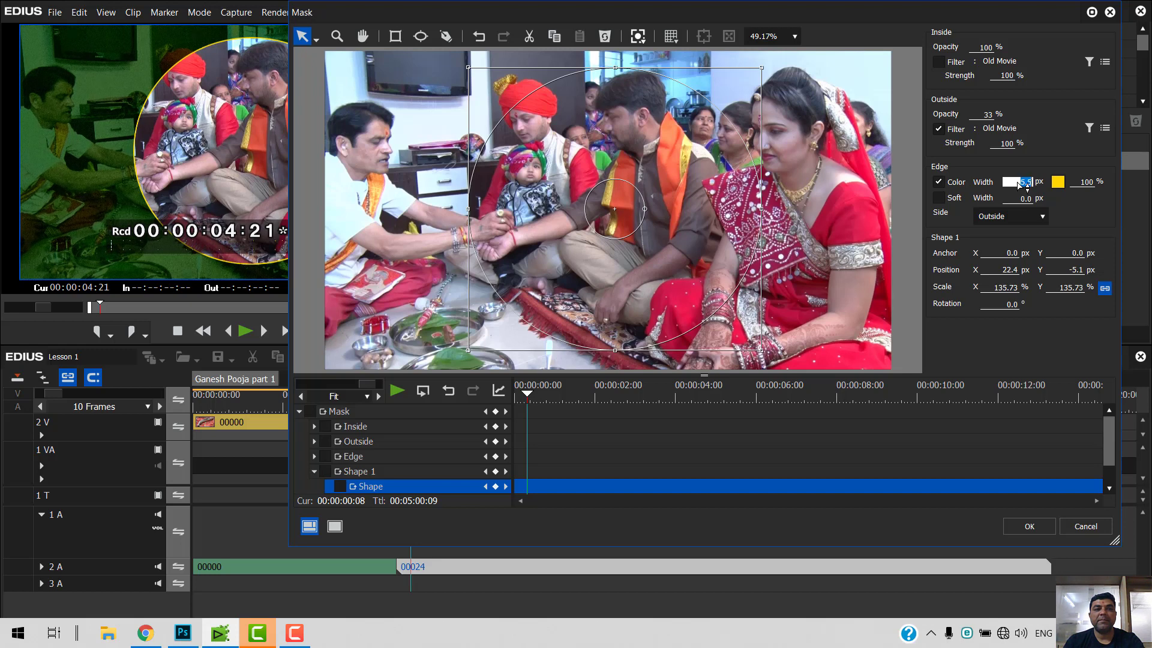
scroll(1020, 183, up, 10)
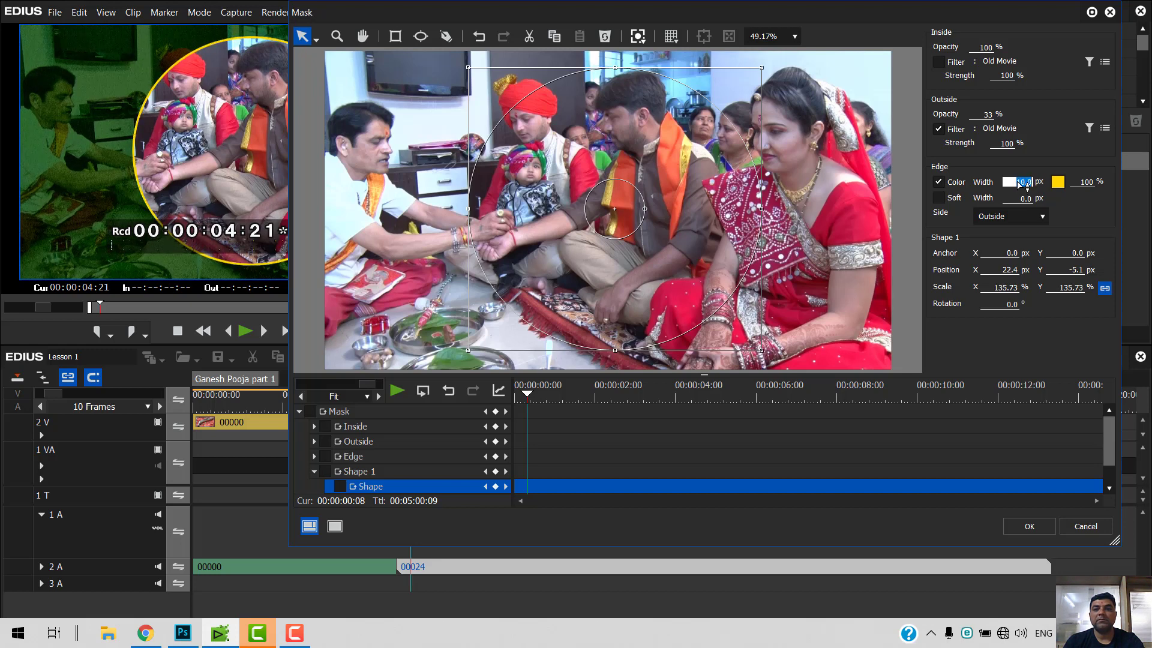
scroll(1019, 185, up, 2)
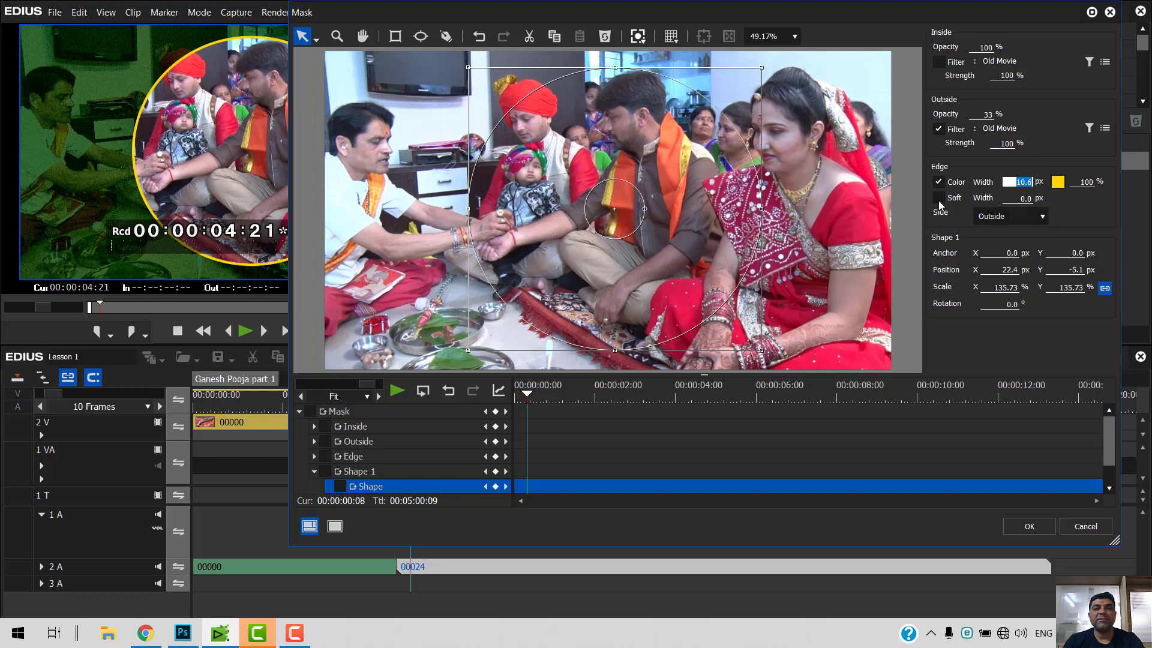
- Enable the mask's soft edge with a width of 4.7 px, keeping the edge side at Outside
click(991, 218)
click(992, 221)
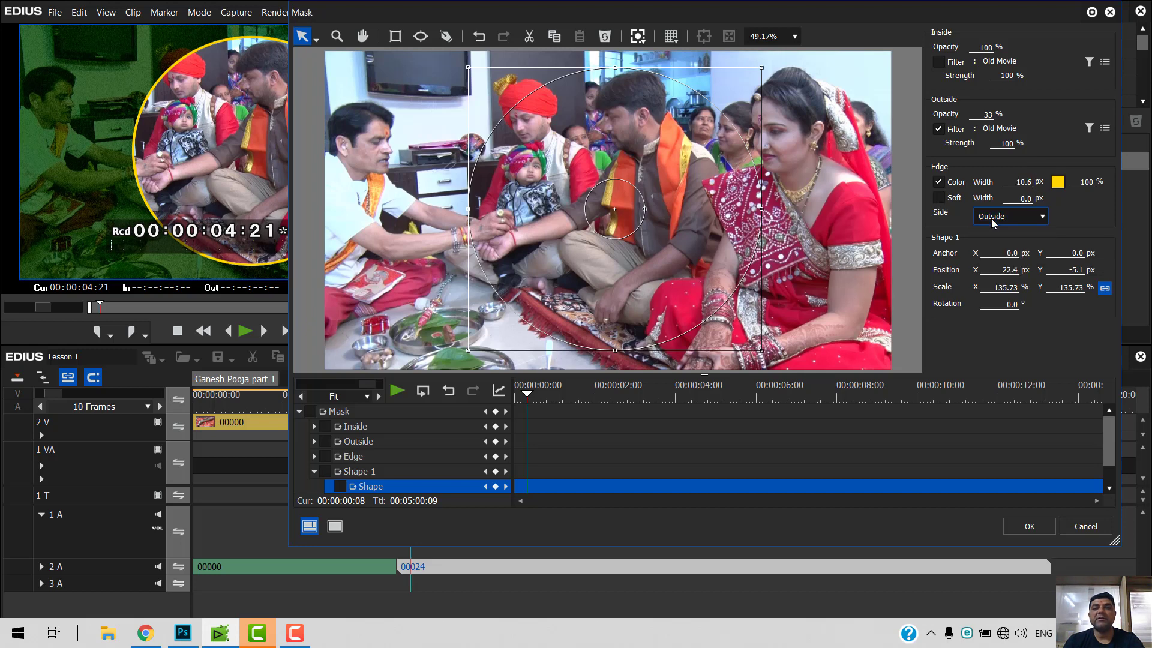
click(939, 198)
click(1019, 199)
scroll(1019, 205, up, 7)
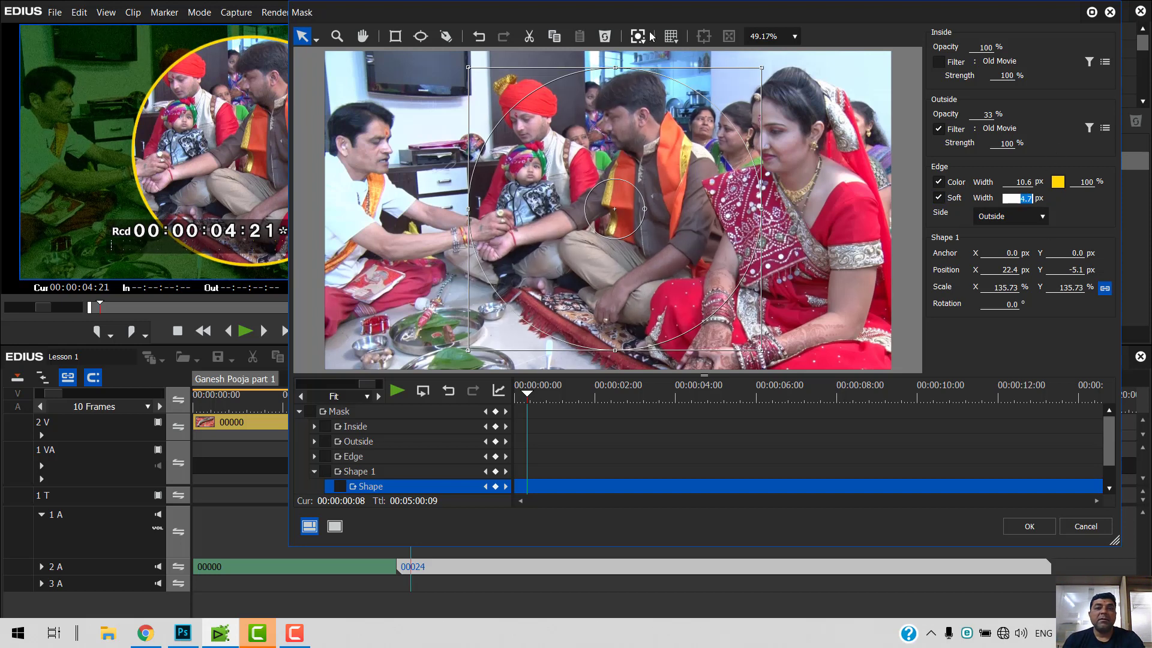
- Move the ellipse out of the picture past its left edge, at about X -1499, Y -25, and enable Mask keyframes at 00:00:00:00
drag(663, 9, 834, 13)
drag(793, 221, 426, 217)
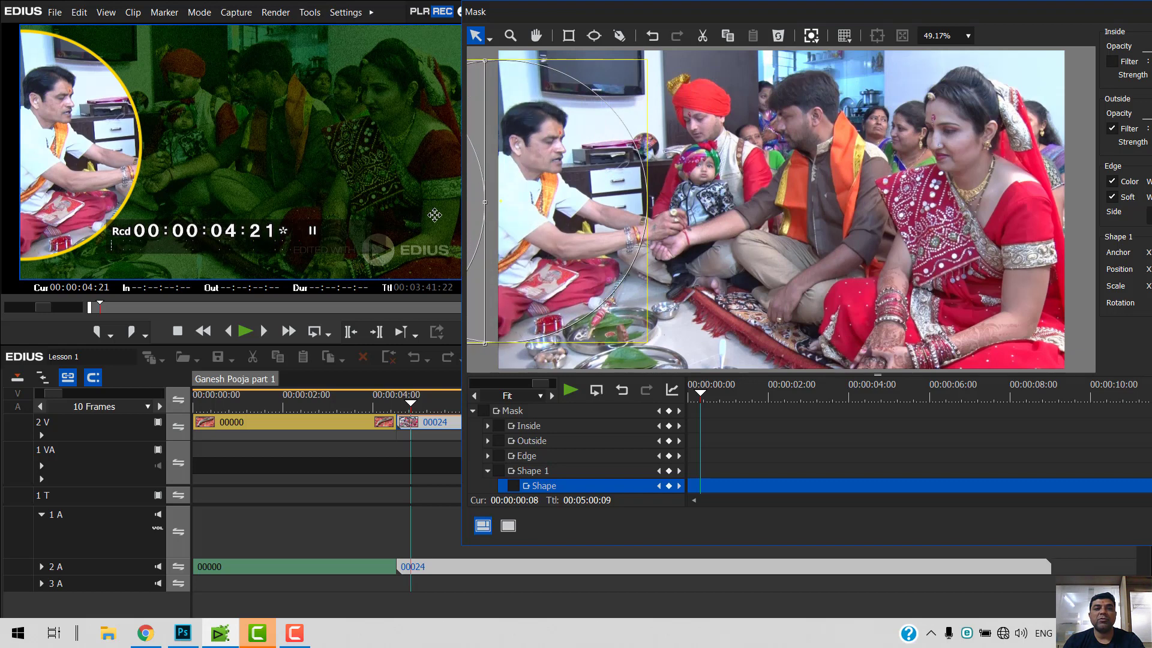
drag(703, 400, 690, 397)
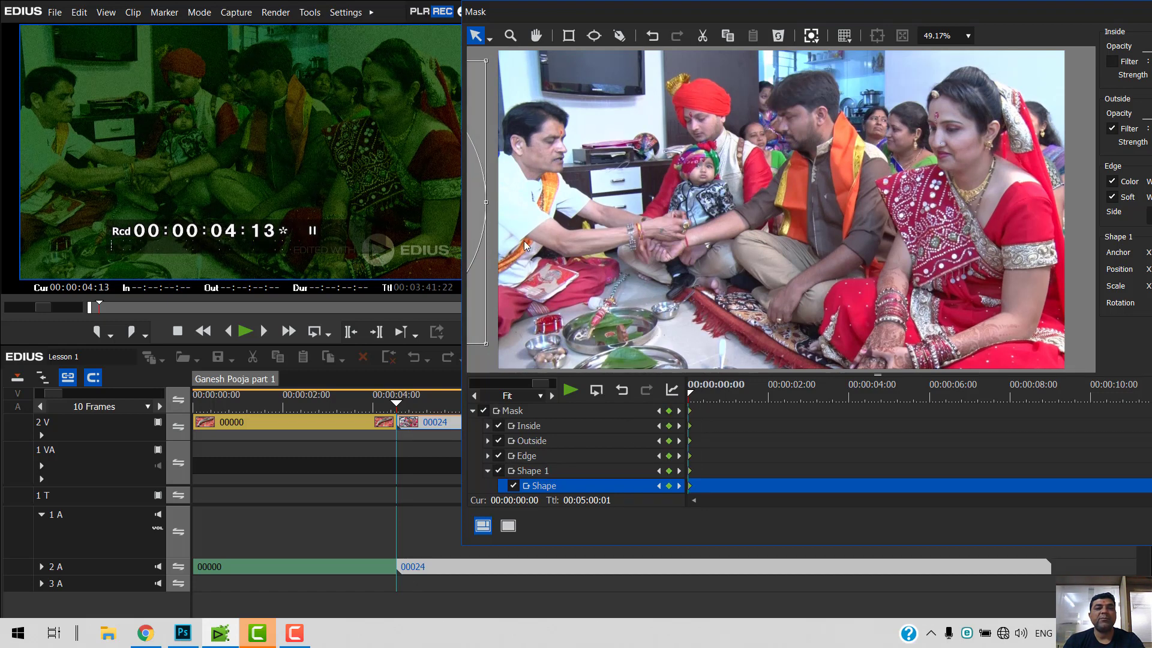
- At 00:00:06:01, add keyframes for the whole Mask and move the ellipse out of the picture past its right edge
drag(692, 397, 933, 408)
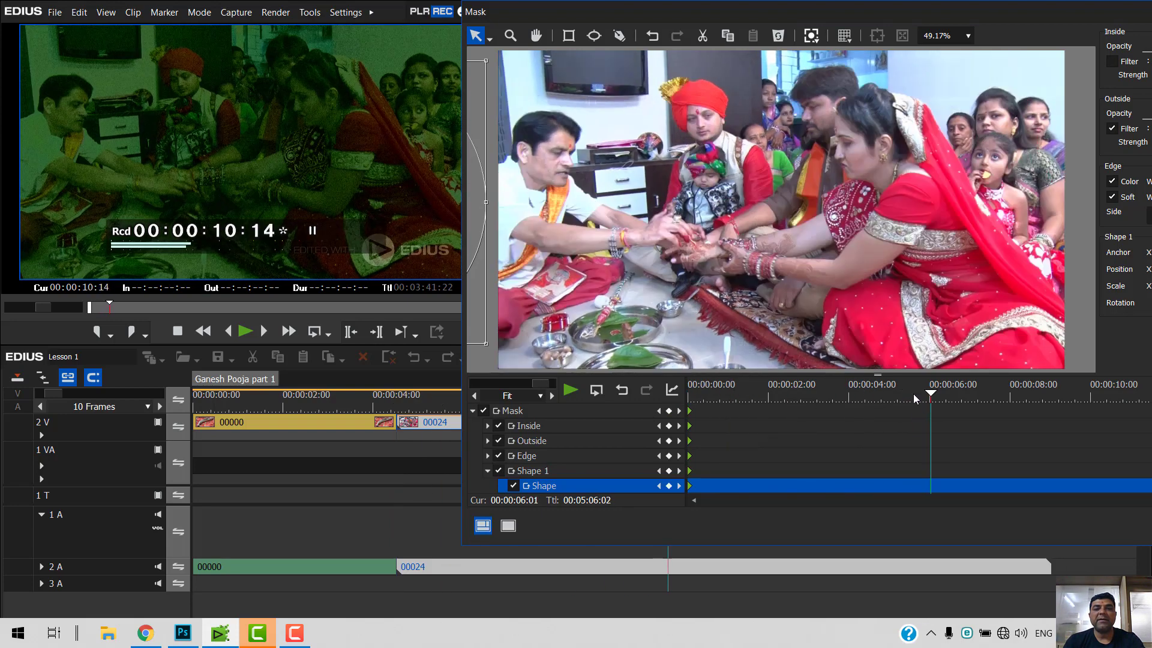
drag(492, 217, 758, 223)
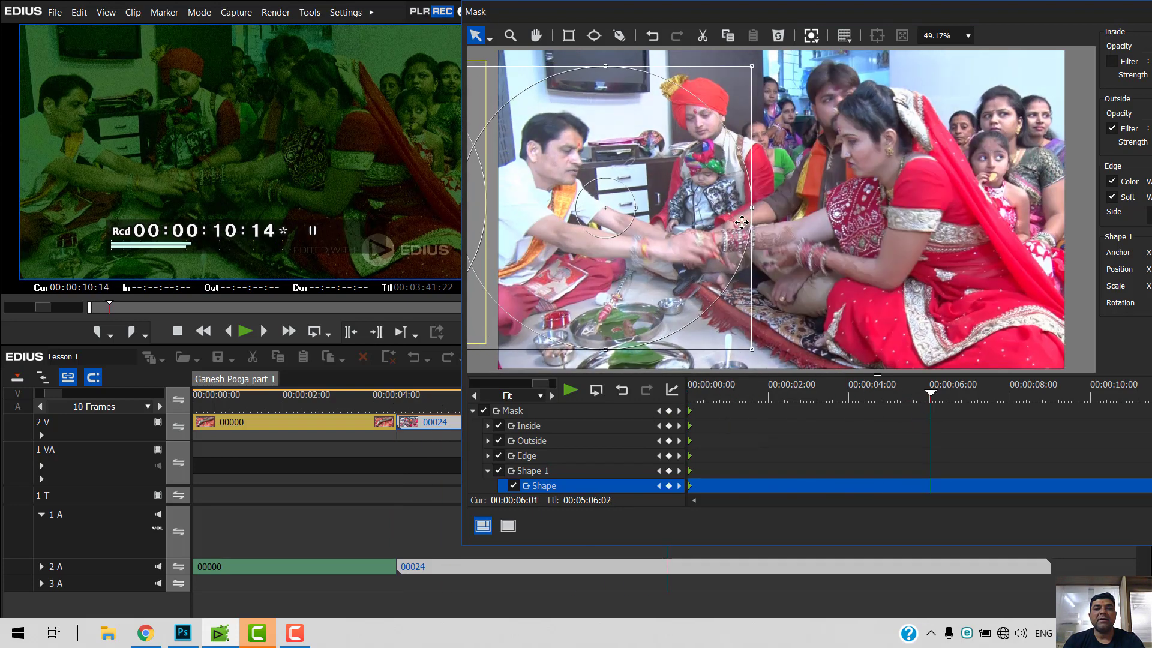
drag(595, 263, 1110, 275)
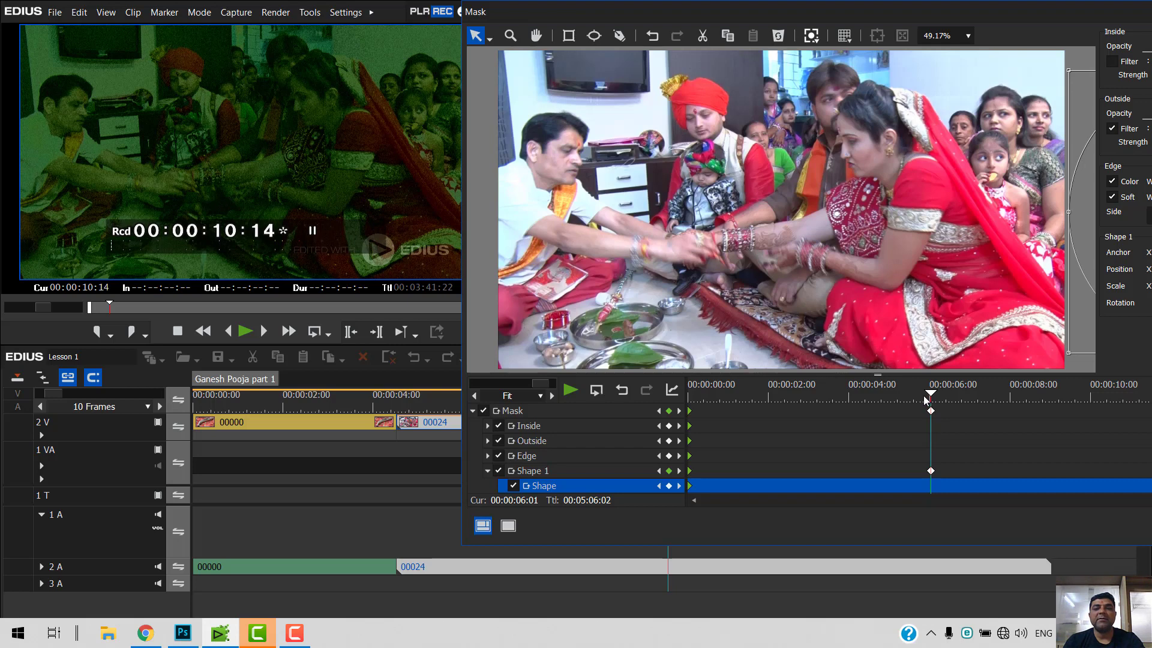
click(668, 412)
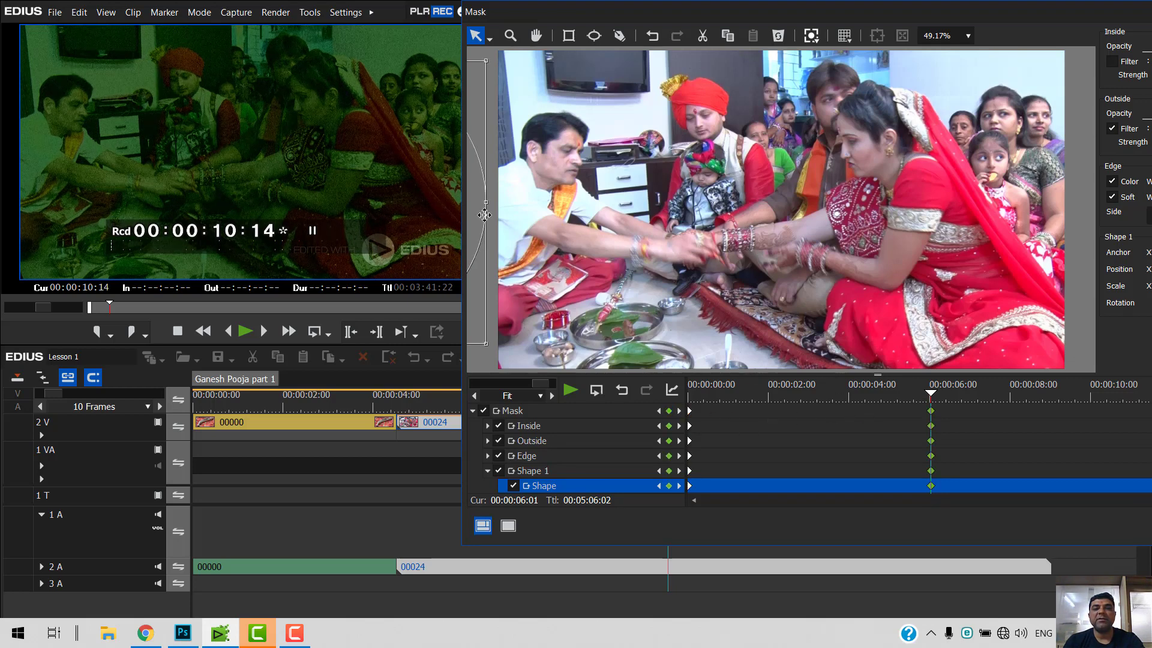
drag(477, 220, 975, 219)
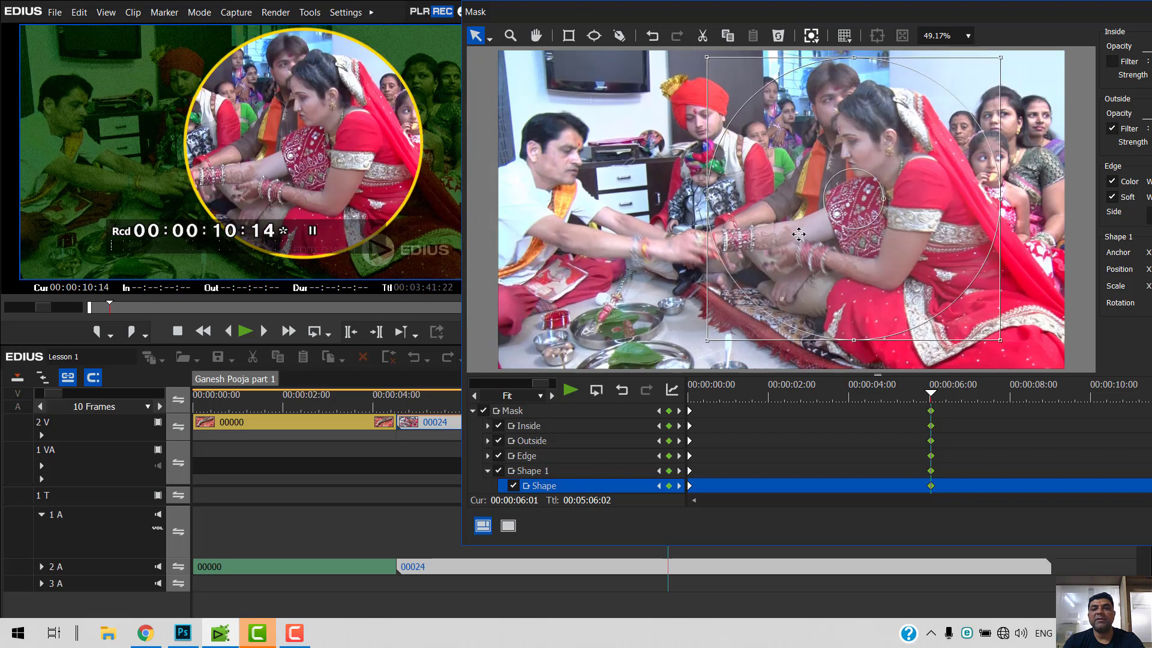
drag(733, 225, 1098, 239)
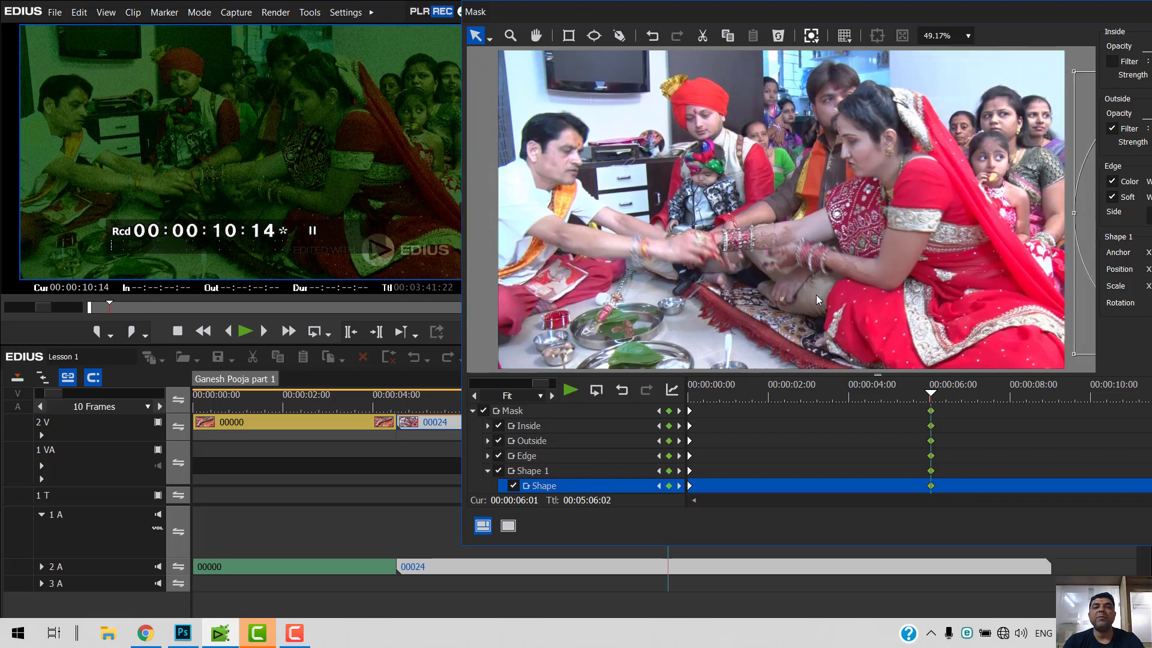
- Preview the ellipse's motion across the picture and accept the mask settings
drag(932, 395, 806, 396)
click(571, 391)
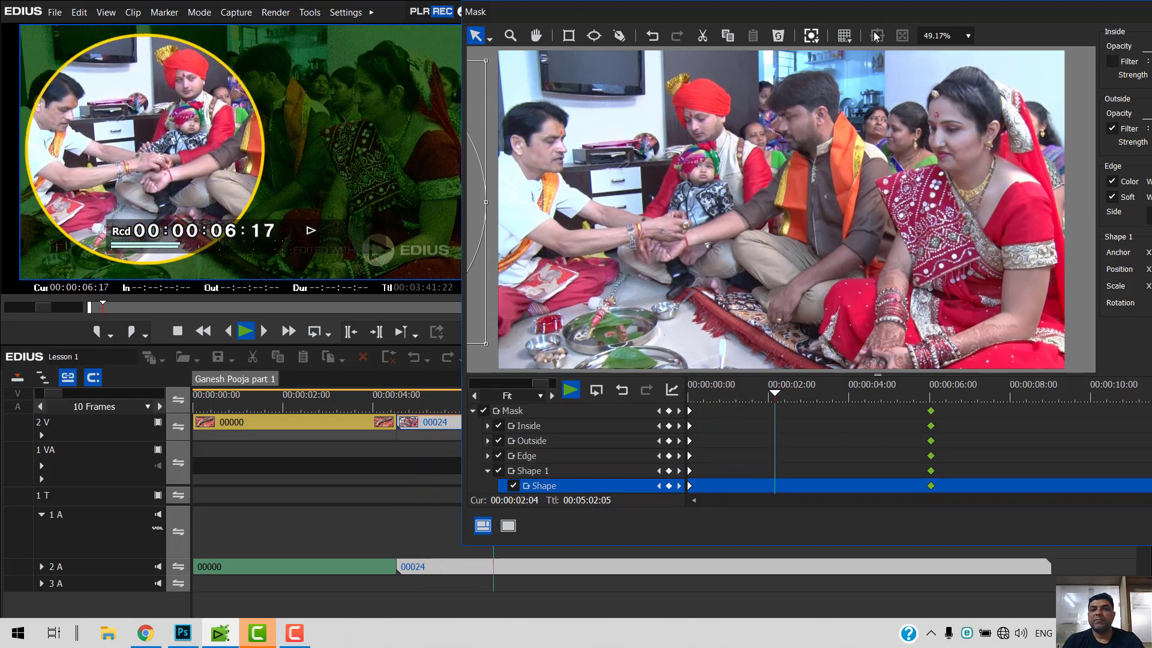
drag(974, 12, 832, 12)
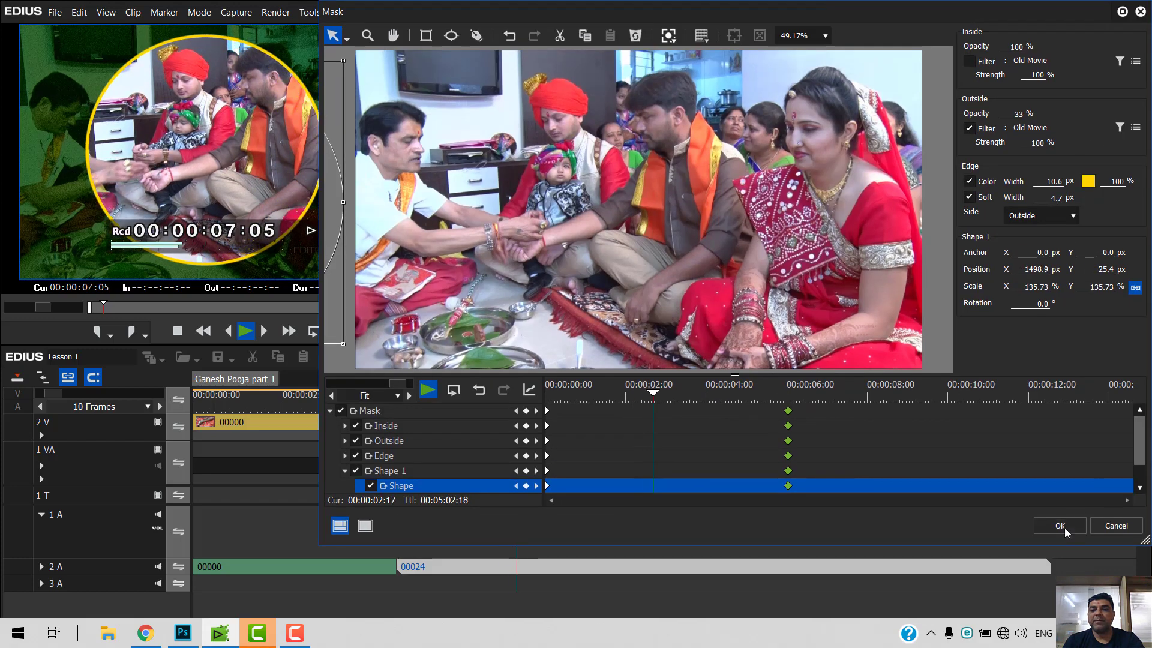
click(1062, 525)
- Play clip 00024 on the timeline from its start to check the moving mask
drag(420, 398, 395, 403)
key(space)
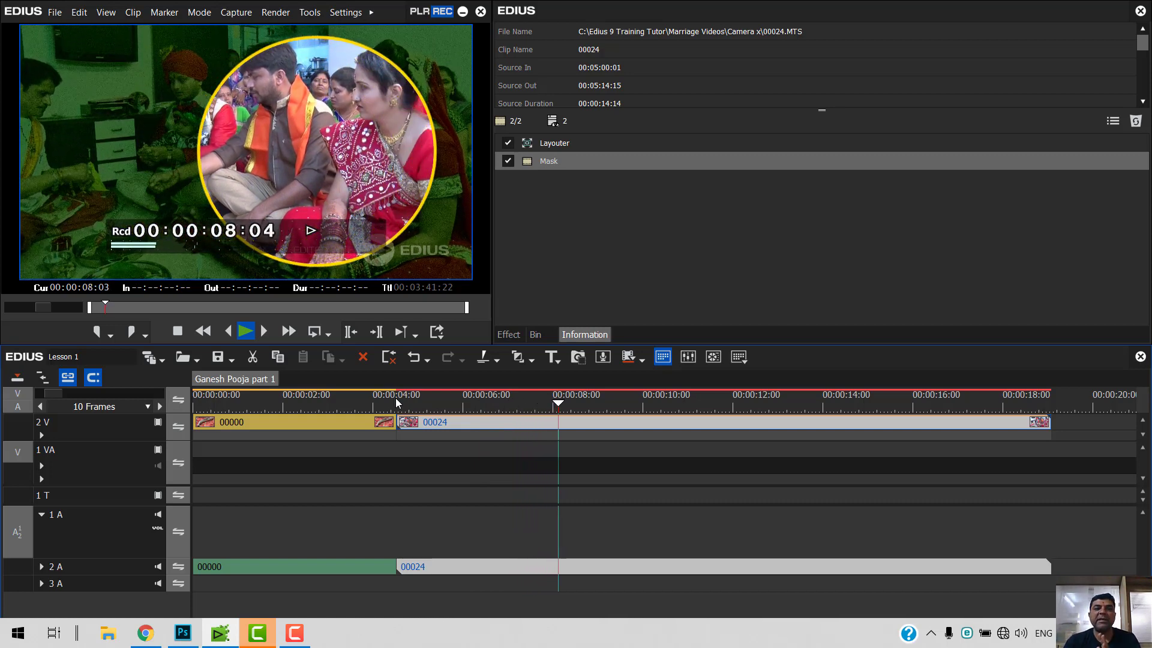
key(space)
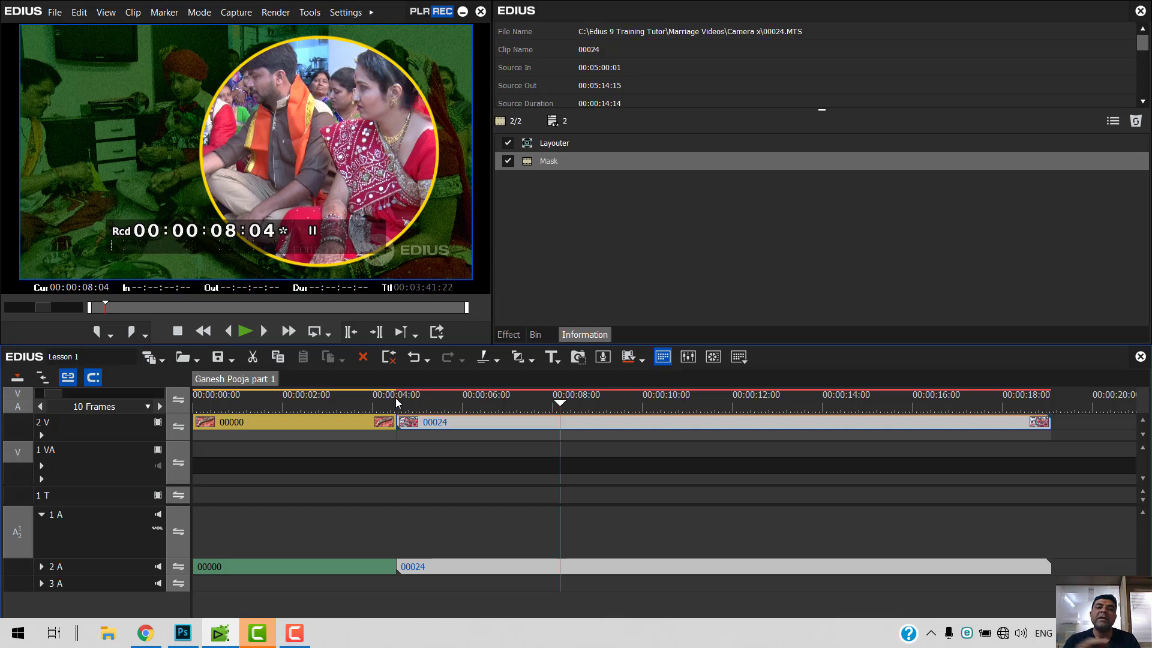
- Reopen clip 00024's Mask filter to review its drawing tools and keyframes, and close it with the settings accepted
double_click(490, 426)
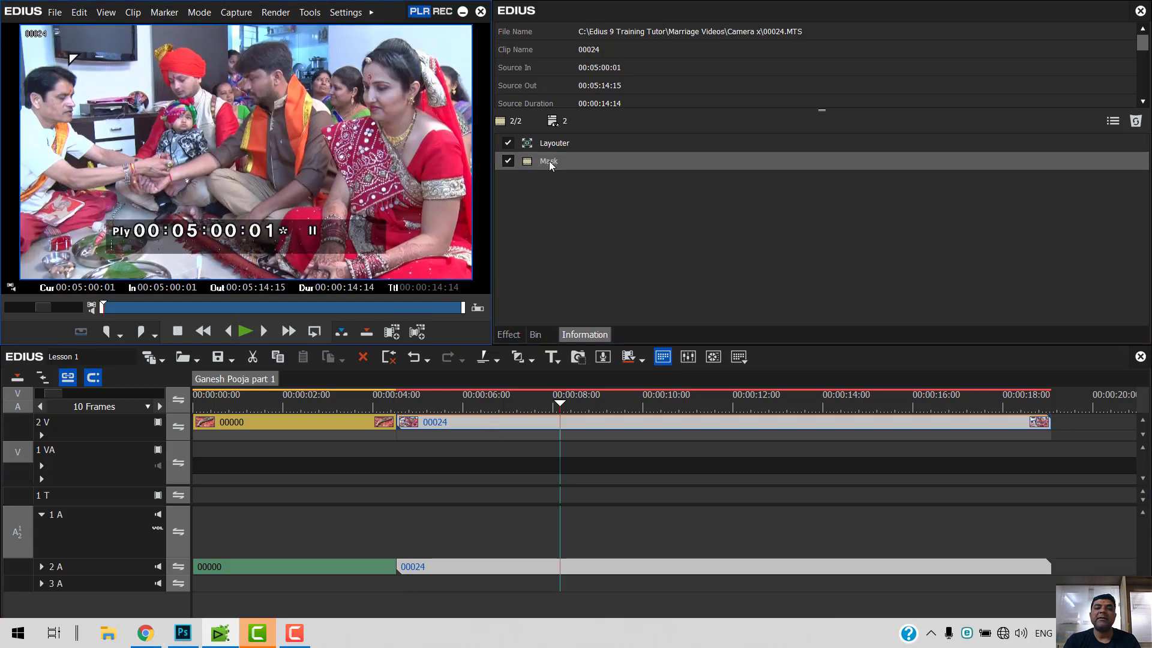
double_click(549, 161)
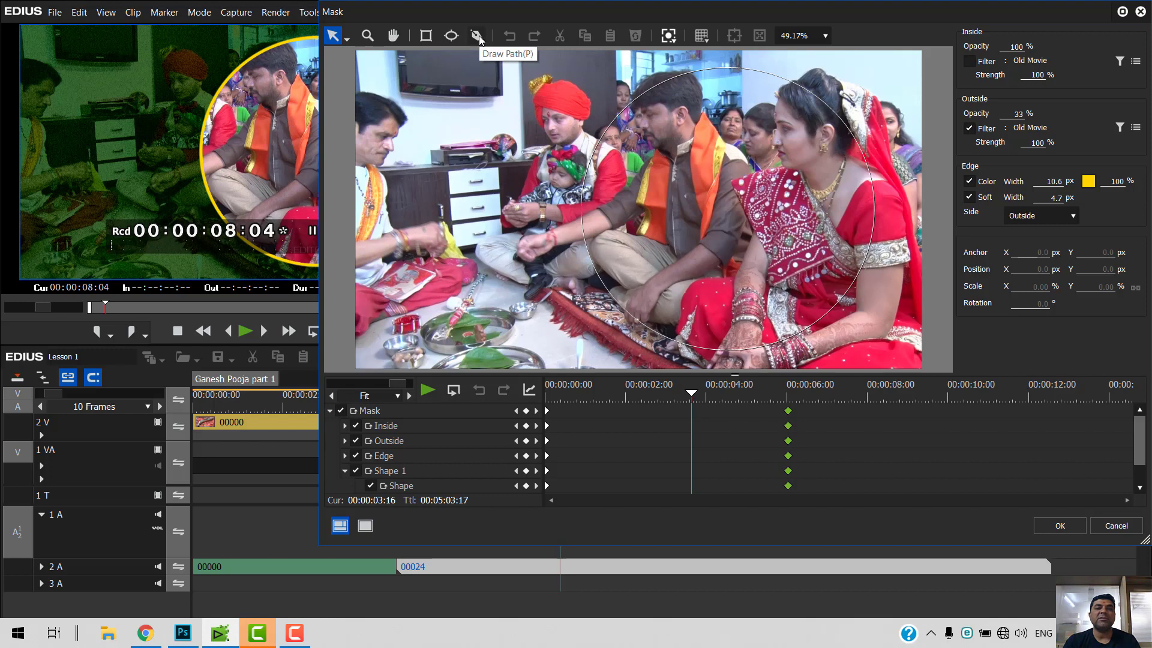
drag(596, 13, 464, 26)
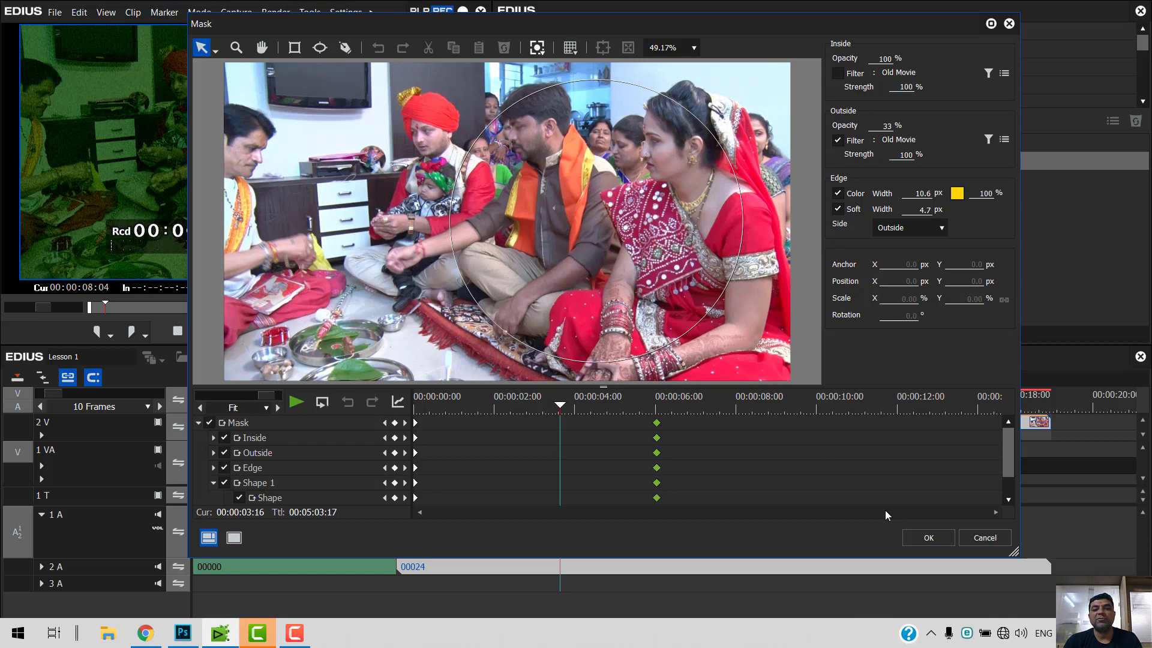
click(924, 540)
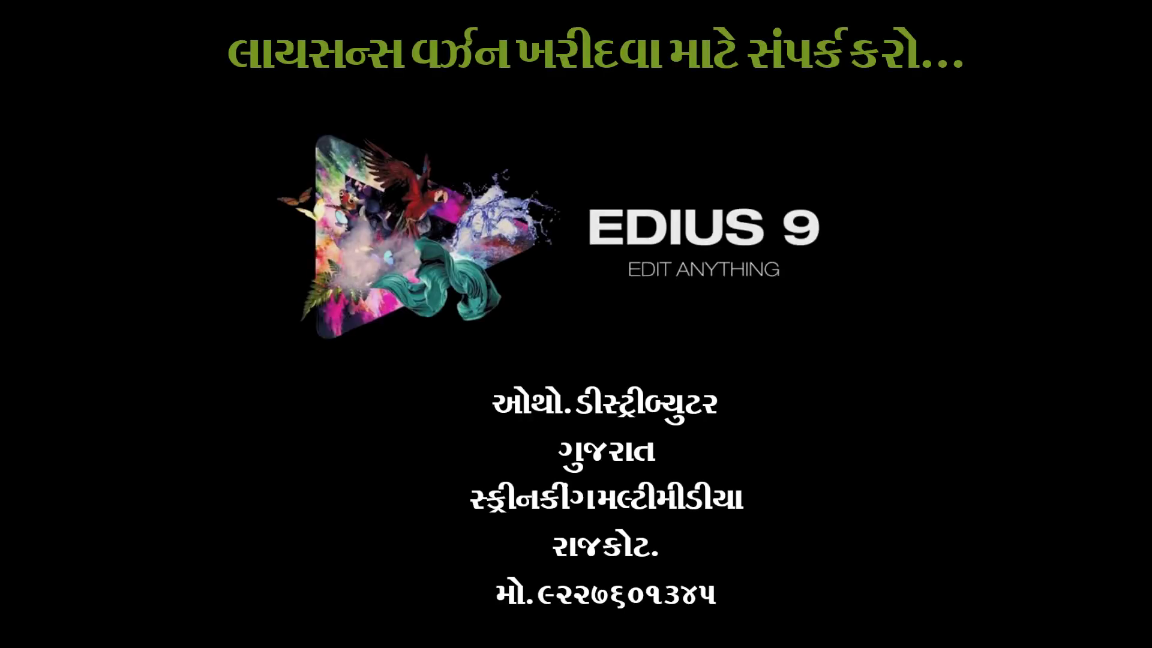